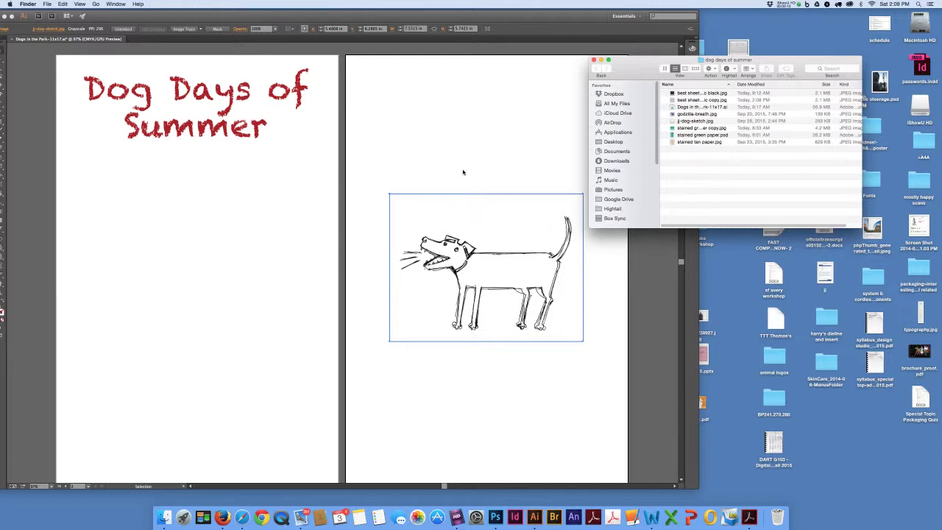
Bring Illustrator in front of the file browser and select the traced dog paths.
{"action": "left_click", "coordinate": [462, 175]}
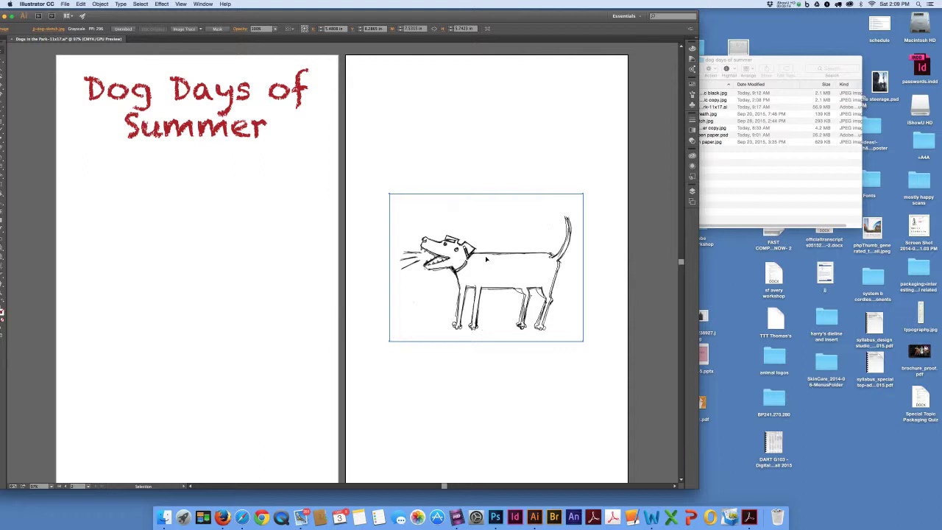
{"action": "left_click", "coordinate": [600, 344]}
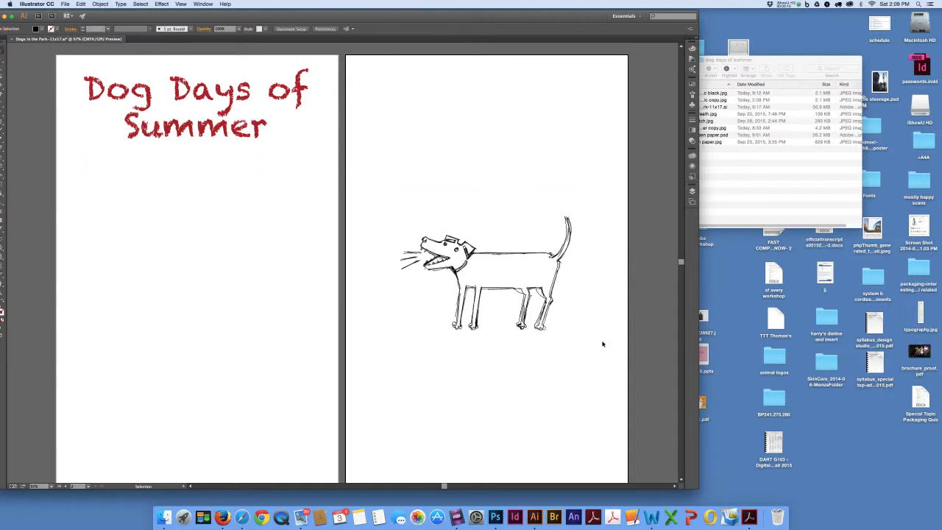
{"action": "left_click", "coordinate": [492, 256]}
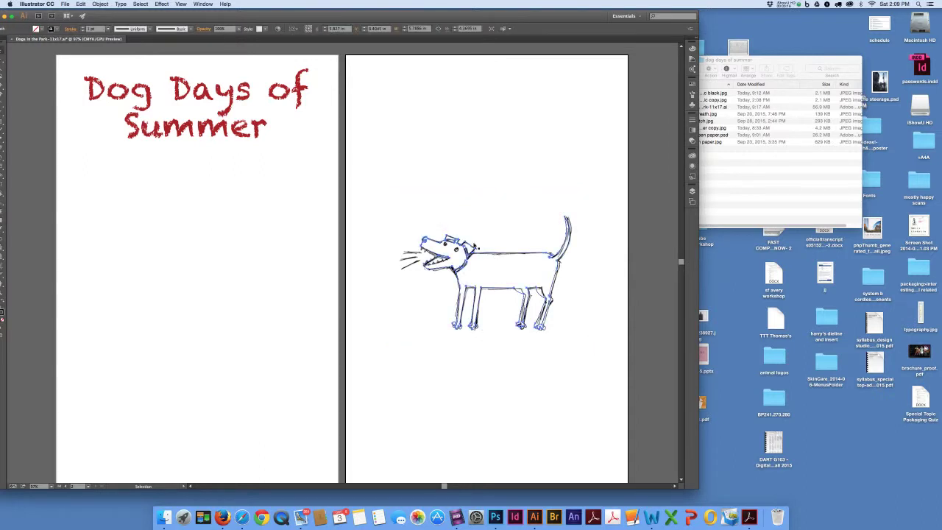
Enlarge the Illustrator window, then try the Pen tool and return to Selection.
{"action": "double_click", "coordinate": [133, 18]}
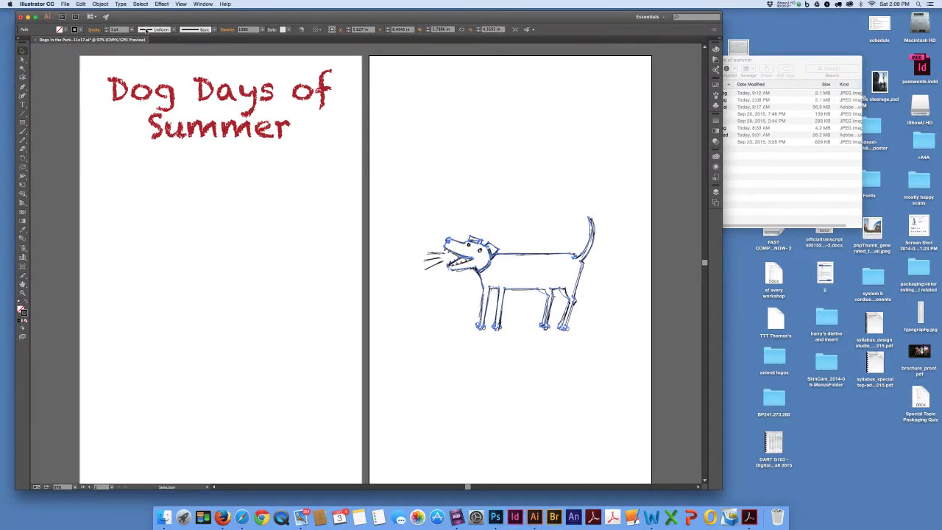
{"action": "left_click", "coordinate": [23, 86]}
{"action": "left_click", "coordinate": [22, 50]}
Drag the traced dog paths, not the sketch image, onto the left artboard.
{"action": "left_click", "coordinate": [529, 165]}
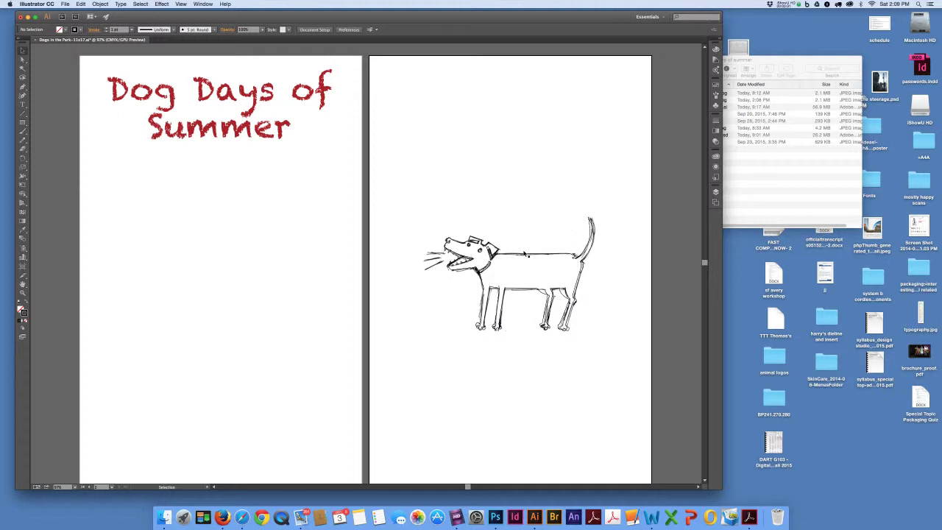
{"action": "left_click", "coordinate": [521, 255]}
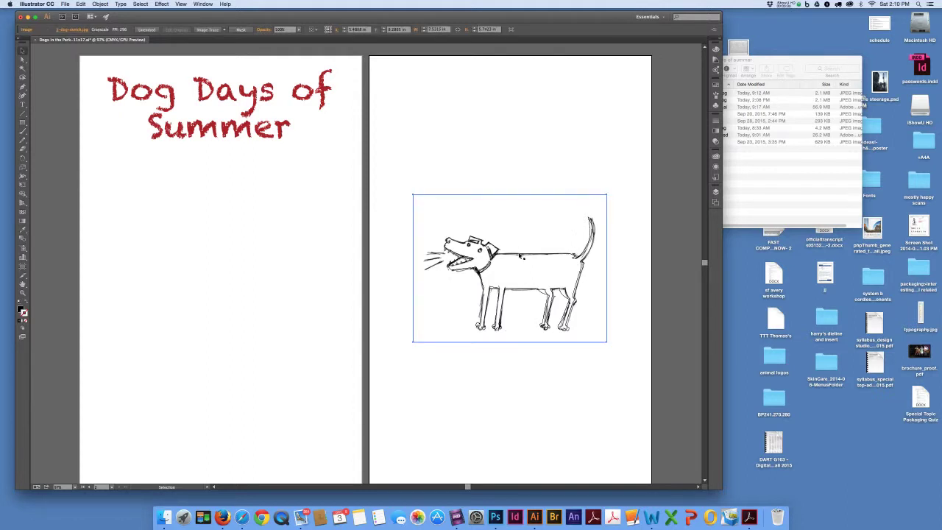
{"action": "left_click", "coordinate": [492, 252]}
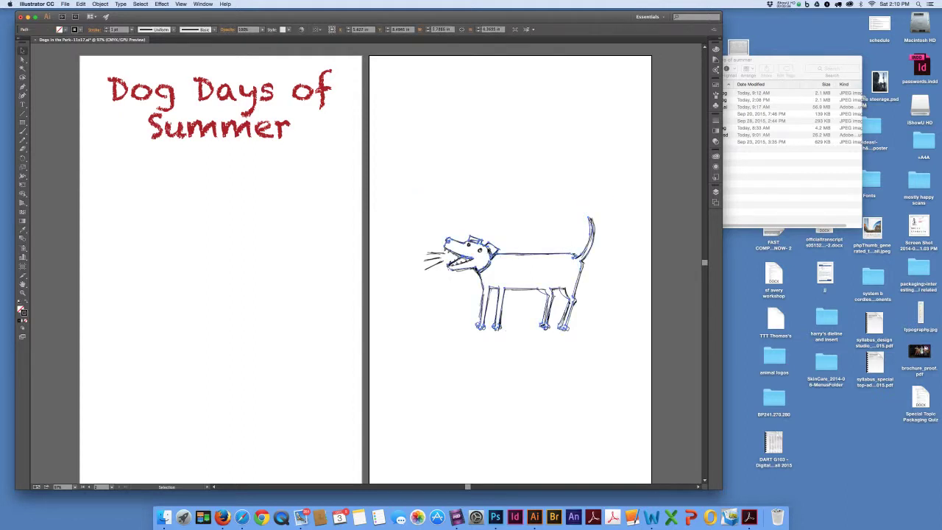
{"action": "mouse_move", "coordinate": [491, 252]}
{"action": "left_mouse_down"}
{"action": "mouse_move", "coordinate": [189, 248]}
{"action": "mouse_move", "coordinate": [205, 252]}
{"action": "left_mouse_up"}
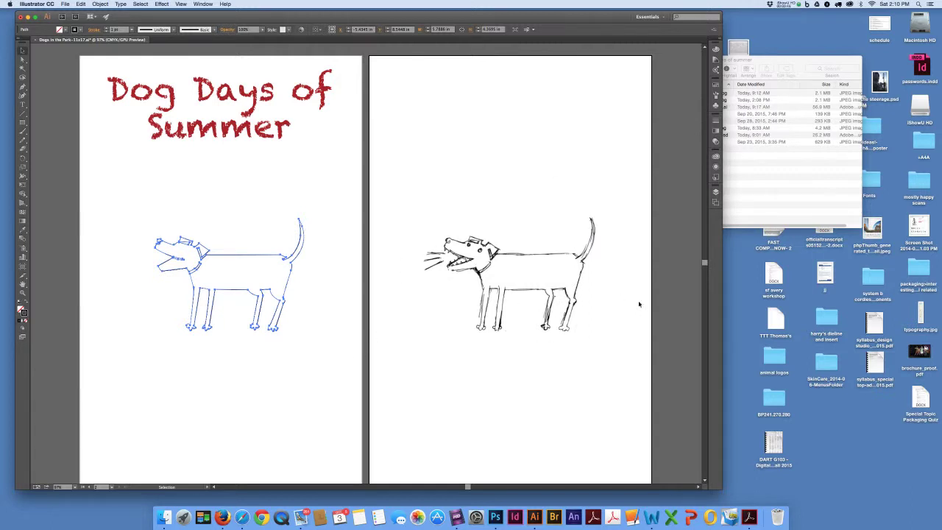
{"action": "left_click", "coordinate": [668, 309]}
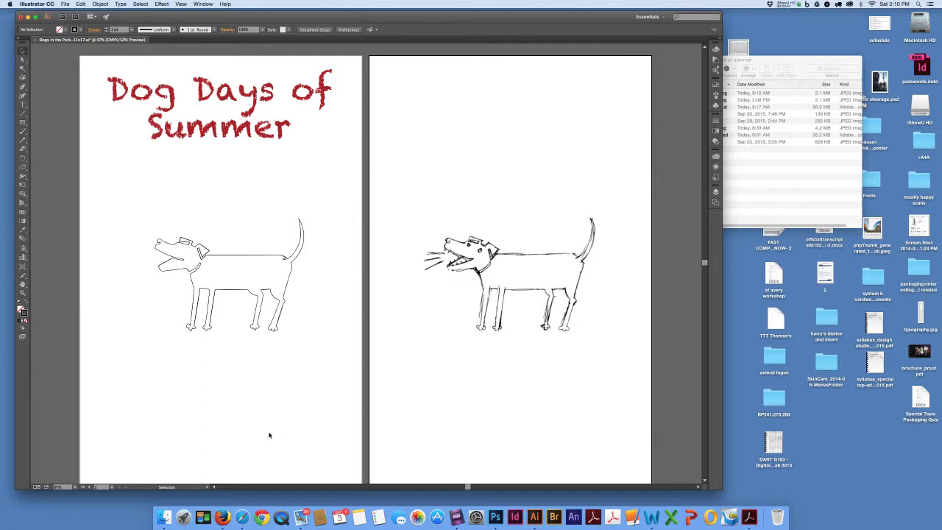
Check the stroke weight and move the dog up to sit just beneath the title.
{"action": "left_click", "coordinate": [252, 259]}
{"action": "left_click_drag", "start_coordinate": [251, 259], "coordinate": [235, 253]}
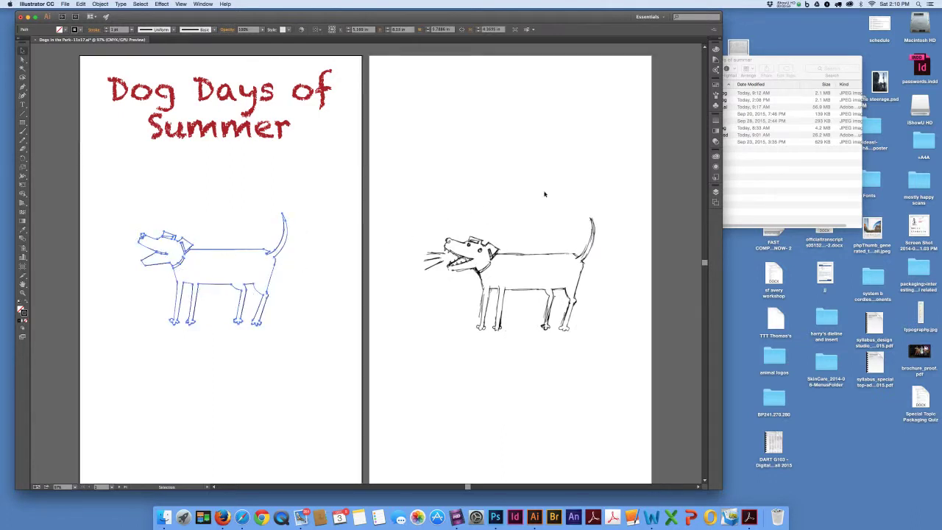
{"action": "left_click", "coordinate": [716, 121]}
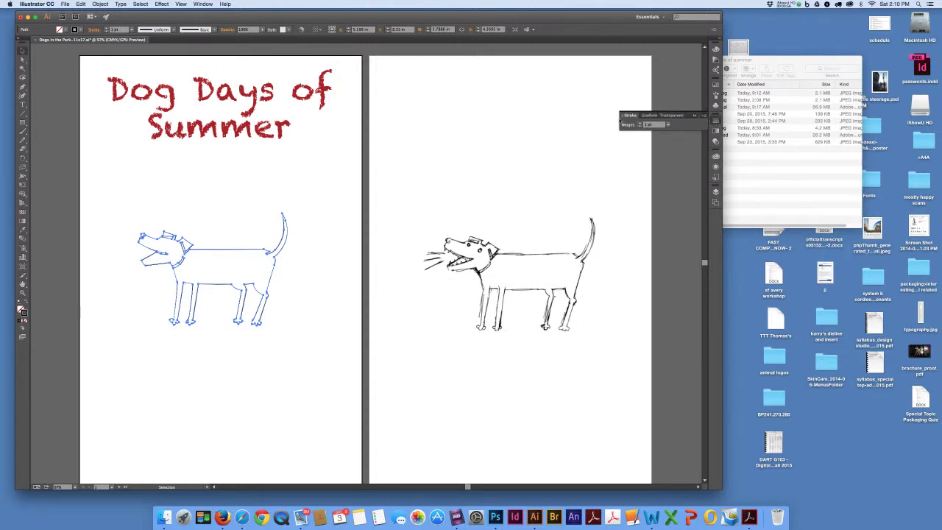
{"action": "left_click", "coordinate": [666, 186]}
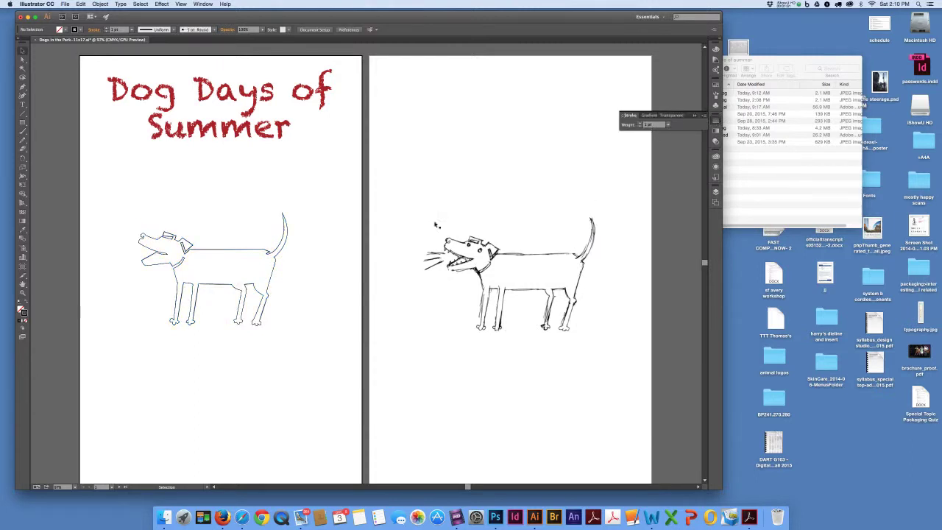
{"action": "left_click", "coordinate": [694, 115]}
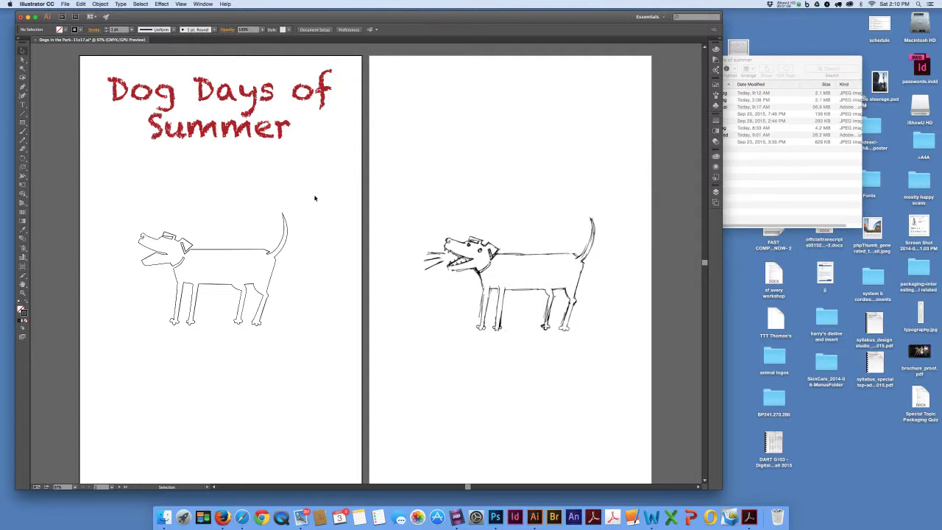
{"action": "left_click", "coordinate": [259, 253]}
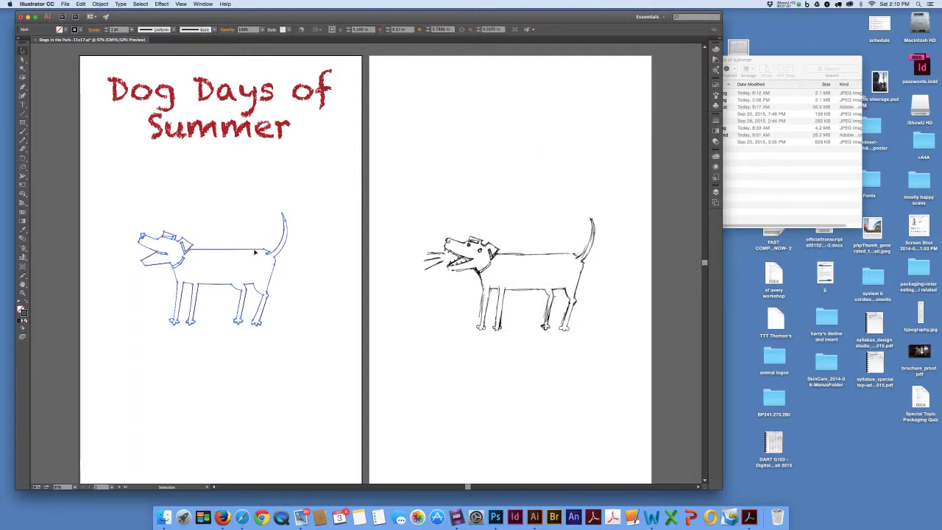
{"action": "left_click_drag", "start_coordinate": [259, 252], "coordinate": [266, 191]}
{"action": "left_click", "coordinate": [321, 251]}
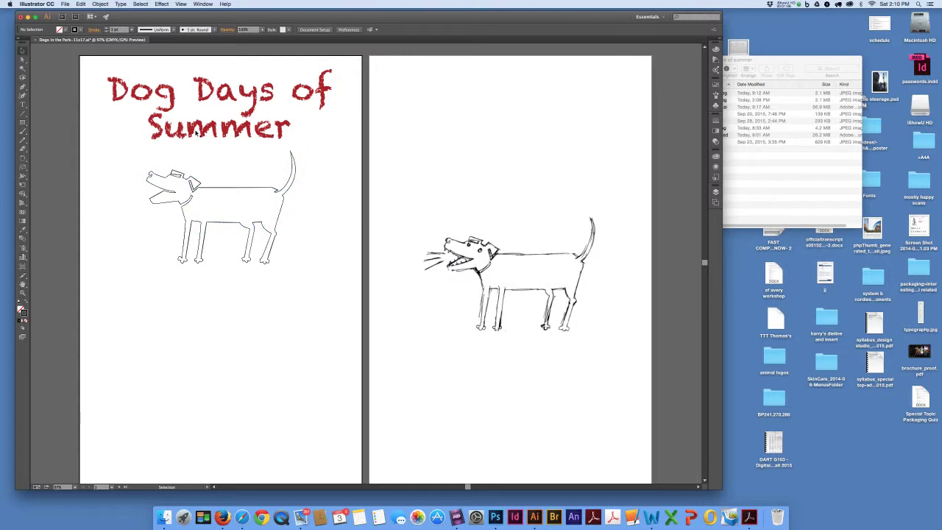
Place best sheet music copy.jpg from the dog days of summer folder via File > Place.
{"action": "left_click", "coordinate": [66, 3]}
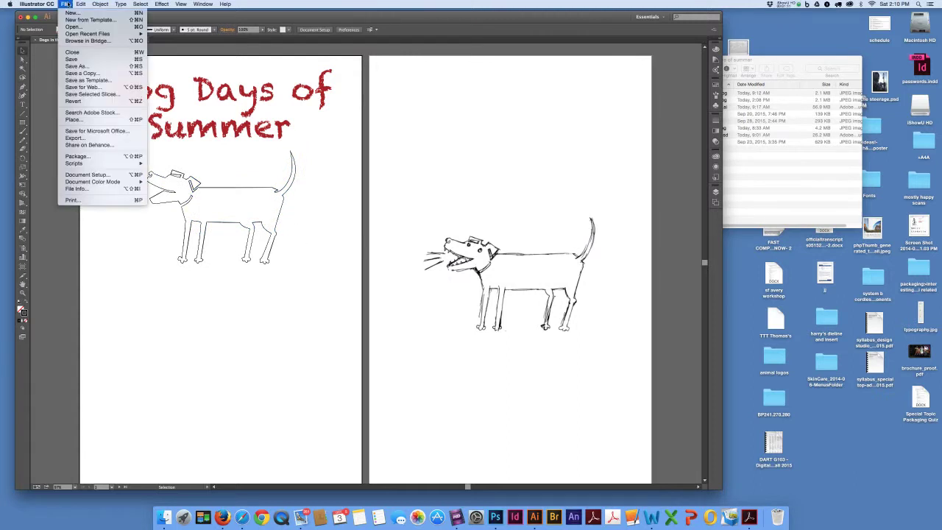
{"action": "left_click", "coordinate": [74, 120]}
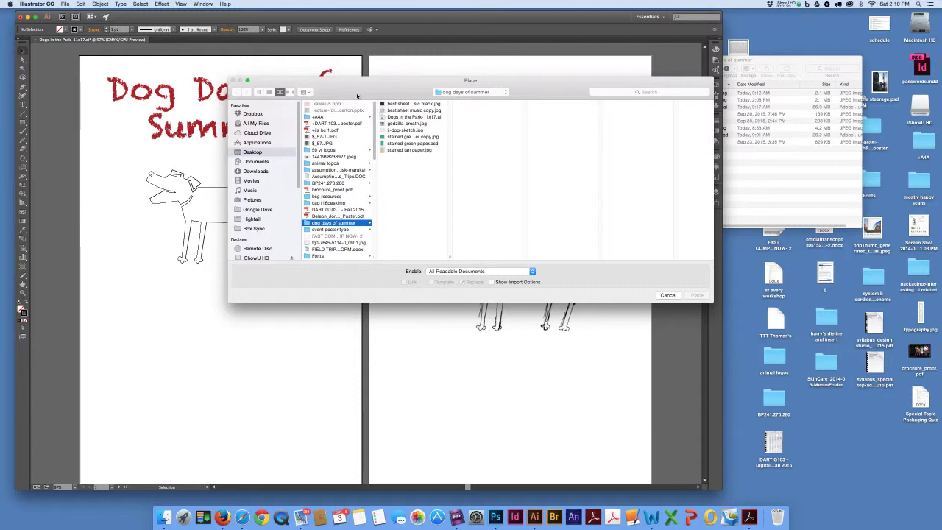
{"action": "mouse_move", "coordinate": [358, 95]}
{"action": "left_mouse_down"}
{"action": "mouse_move", "coordinate": [367, 173]}
{"action": "mouse_move", "coordinate": [357, 79]}
{"action": "left_mouse_up"}
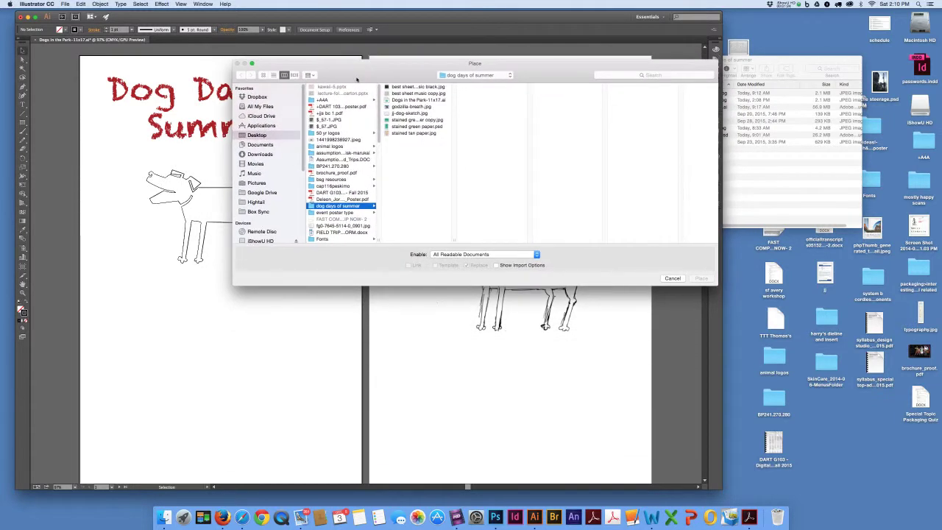
{"action": "left_click", "coordinate": [409, 93]}
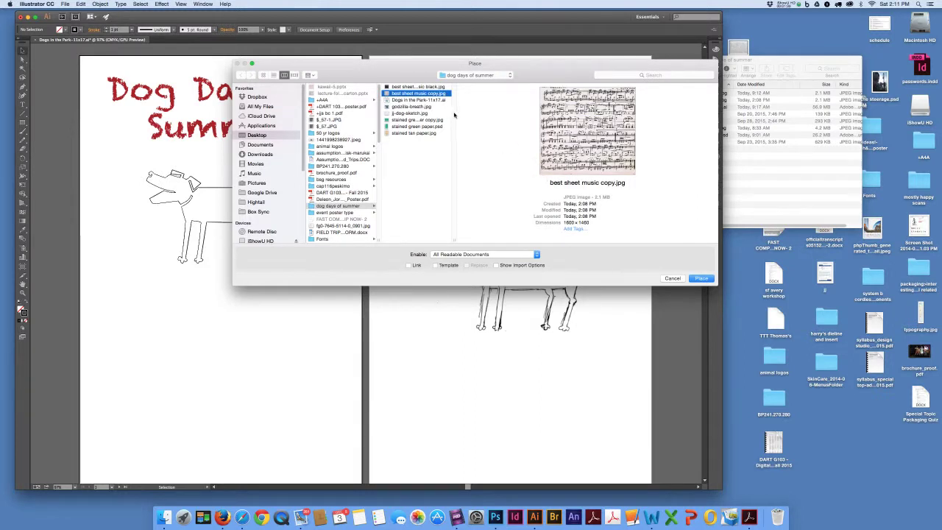
{"action": "left_click", "coordinate": [701, 278]}
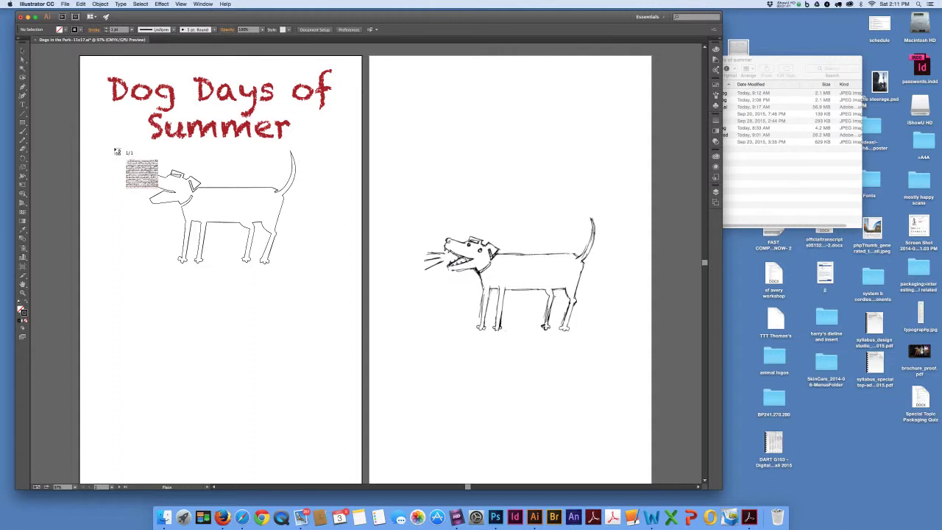
Drag out the sheet music below the title, then move the dog outline on top of it.
{"action": "left_click_drag", "start_coordinate": [114, 149], "coordinate": [348, 357]}
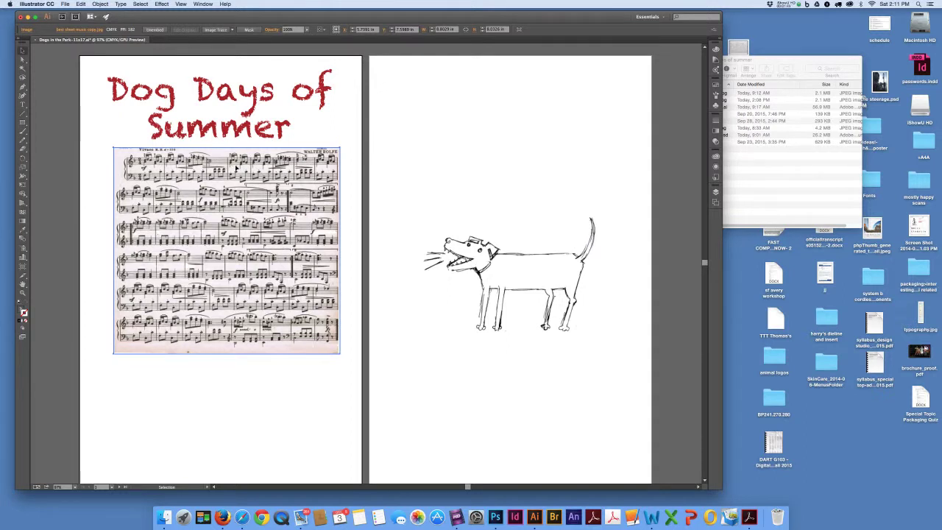
{"action": "left_click_drag", "start_coordinate": [237, 171], "coordinate": [247, 248]}
{"action": "left_click", "coordinate": [229, 190]}
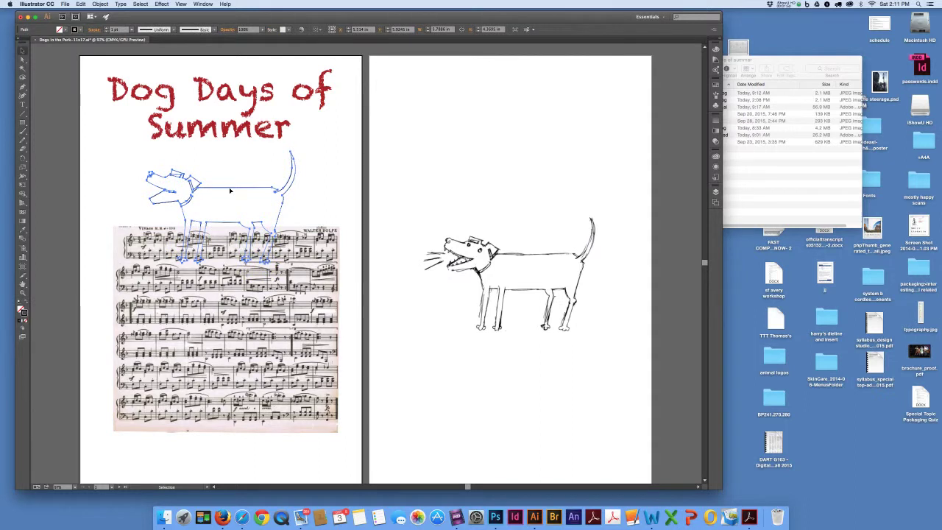
{"action": "mouse_move", "coordinate": [230, 191]}
{"action": "left_mouse_down"}
{"action": "mouse_move", "coordinate": [229, 300]}
{"action": "mouse_move", "coordinate": [226, 282]}
{"action": "mouse_move", "coordinate": [249, 280]}
{"action": "left_mouse_up"}
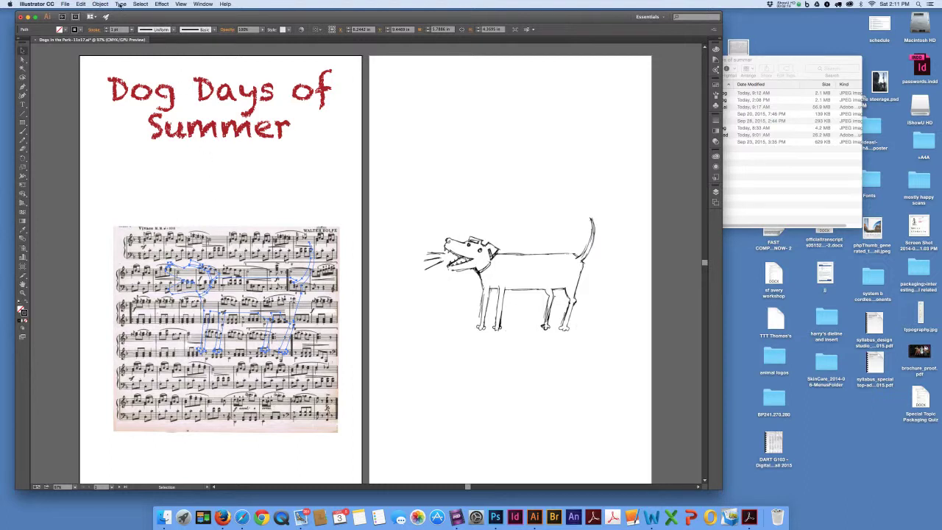
Bring the dog outline in front of the sheet music using Object > Arrange.
{"action": "left_click", "coordinate": [101, 4]}
{"action": "mouse_move", "coordinate": [106, 20]}
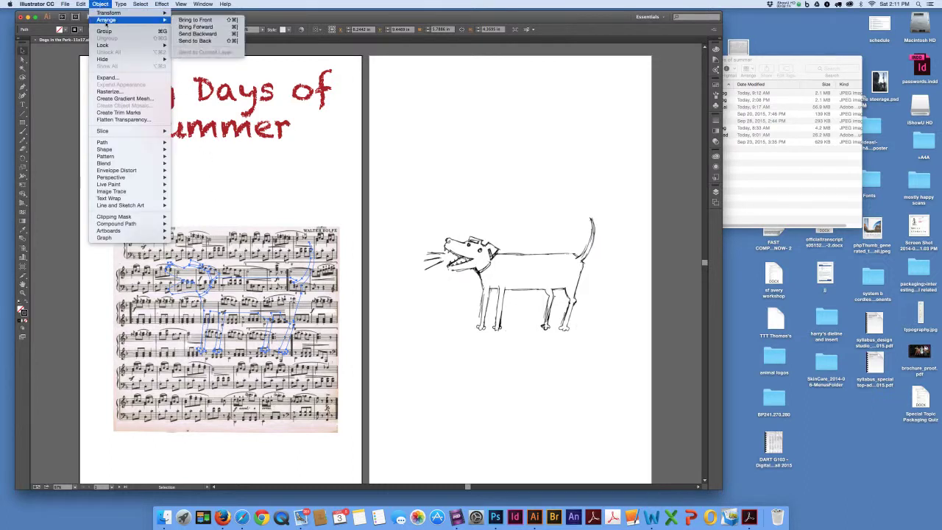
{"action": "left_click", "coordinate": [209, 20]}
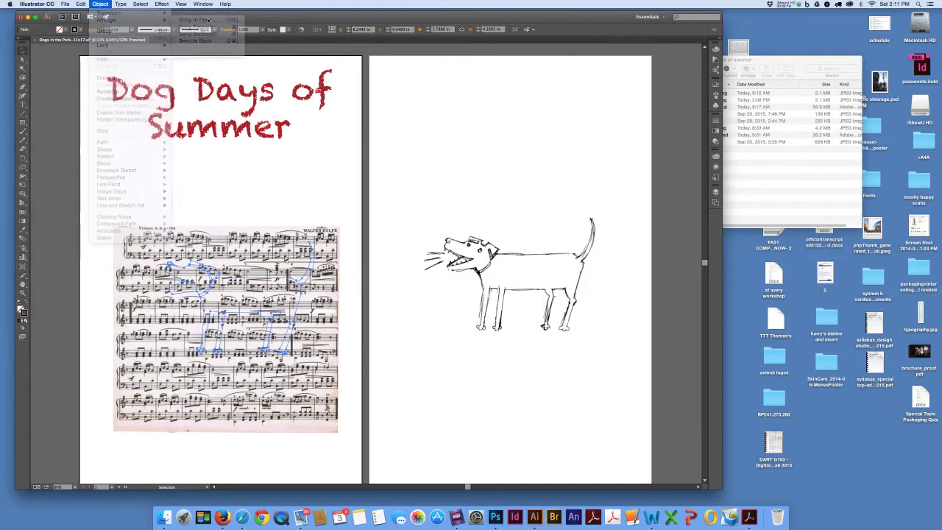
Send the sheet music image to the back, then bring the folder window forward.
{"action": "left_click", "coordinate": [330, 229]}
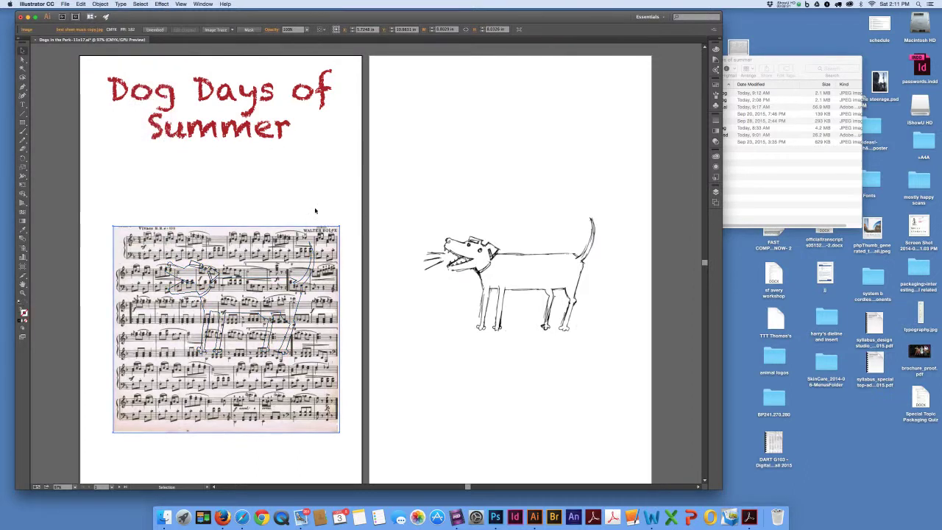
{"action": "left_click", "coordinate": [101, 4]}
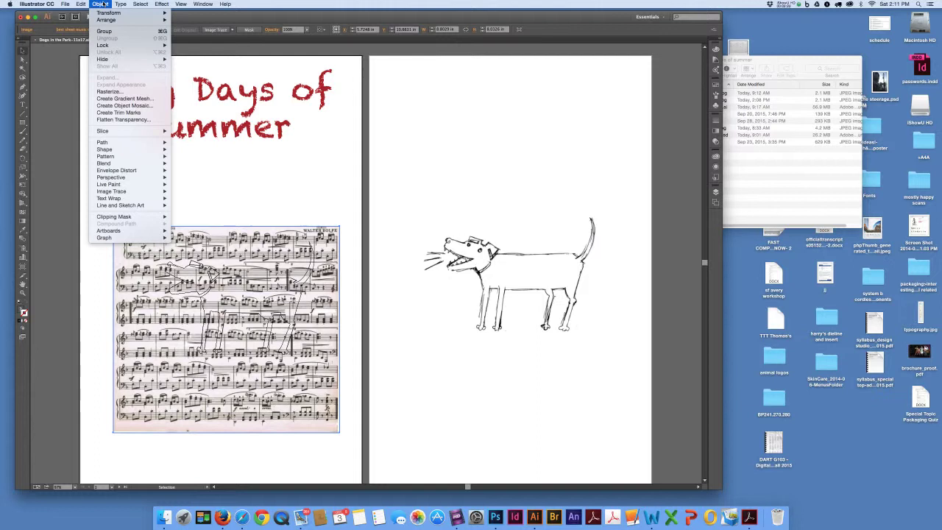
{"action": "mouse_move", "coordinate": [111, 20]}
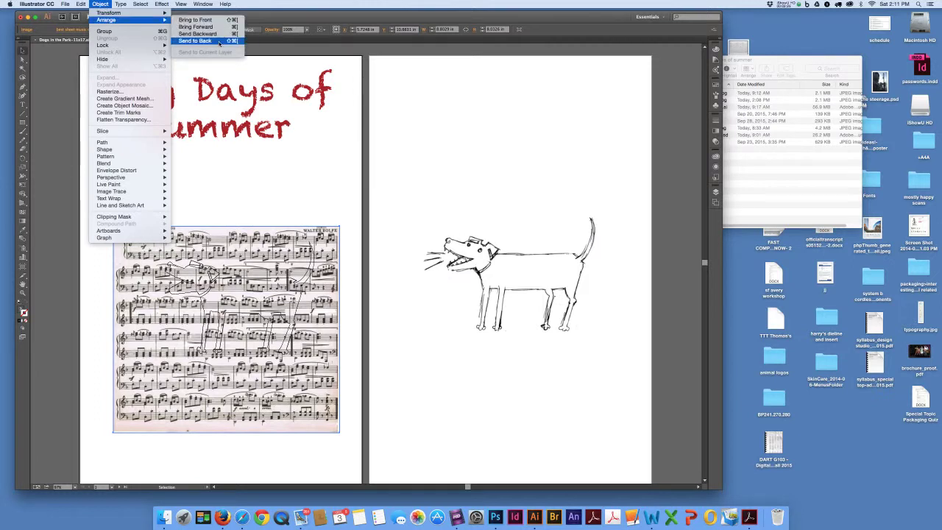
{"action": "left_click", "coordinate": [250, 44]}
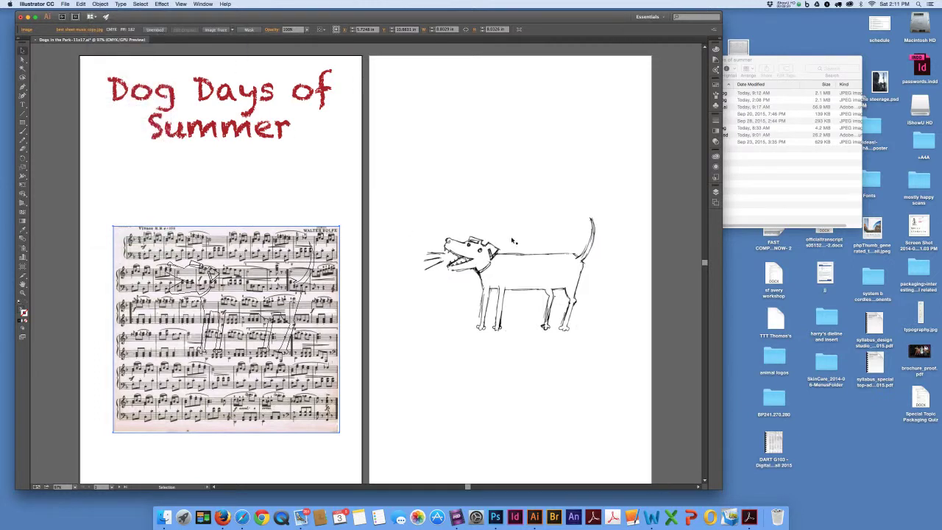
{"action": "left_click", "coordinate": [792, 178]}
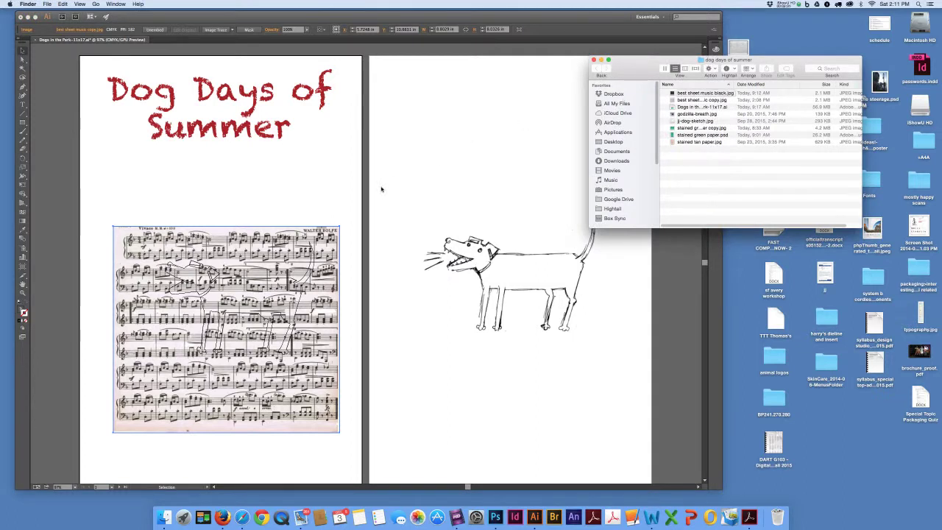
Return to Illustrator and marquee-select both the sheet music image and the dog outline paths.
{"action": "left_click", "coordinate": [333, 197]}
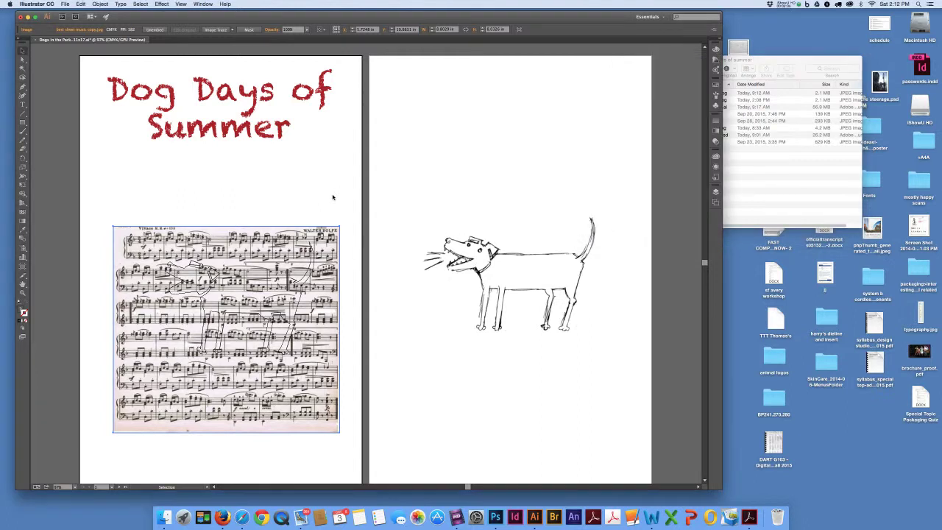
{"action": "left_click", "coordinate": [333, 197]}
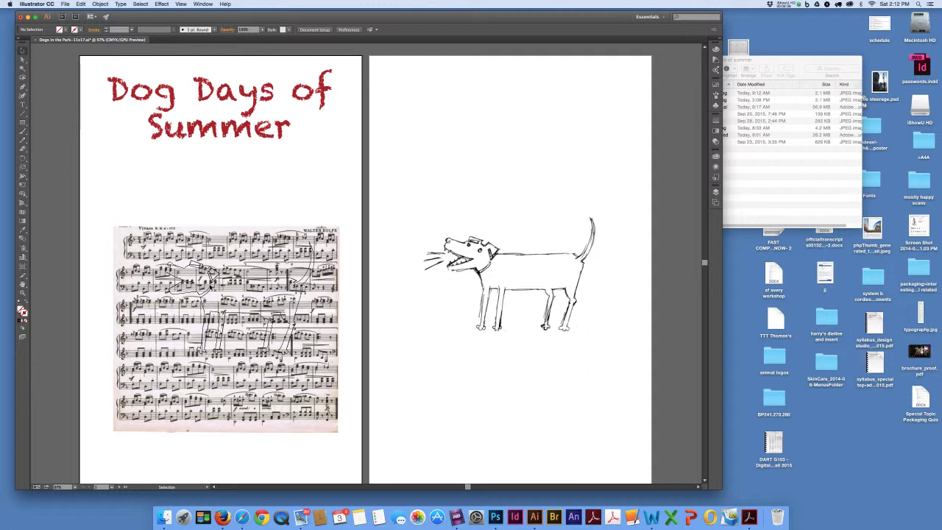
{"action": "left_click", "coordinate": [210, 291]}
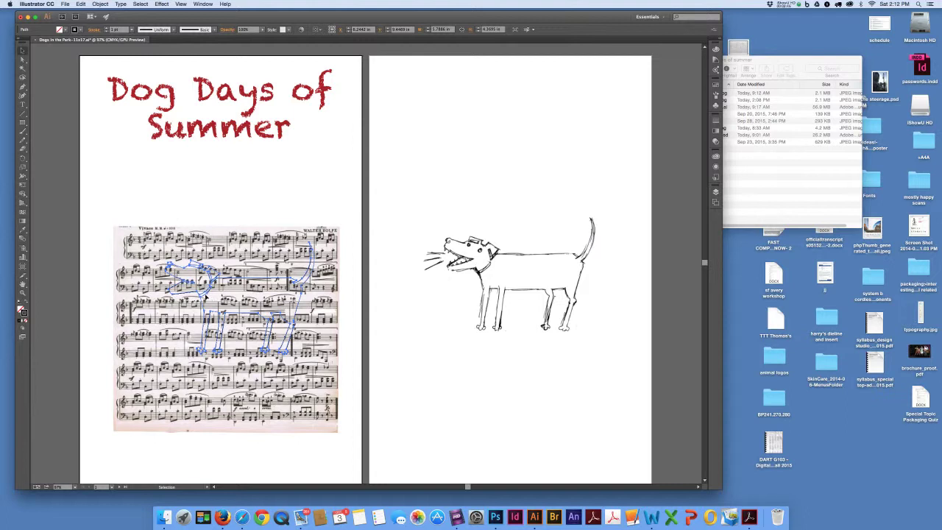
{"action": "left_click", "coordinate": [214, 214]}
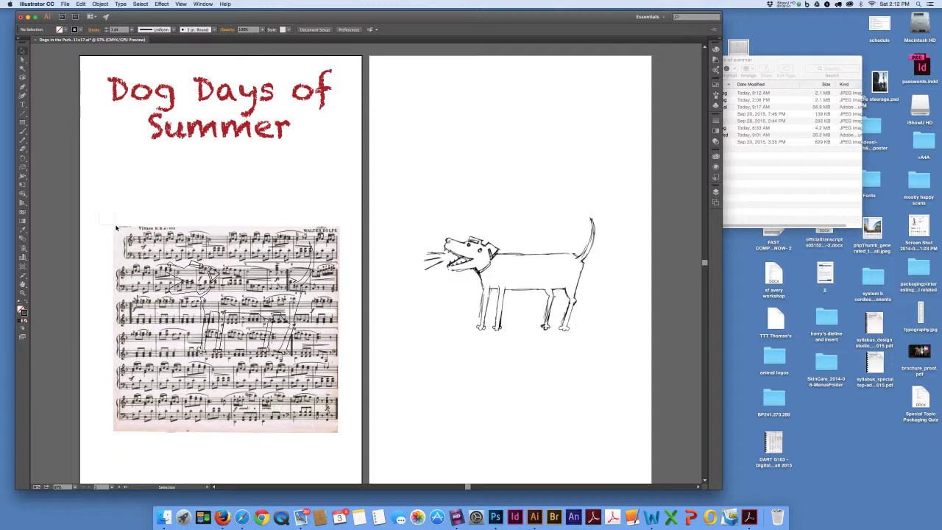
{"action": "left_click_drag", "start_coordinate": [116, 228], "coordinate": [256, 370]}
{"action": "left_click_drag", "start_coordinate": [343, 423], "coordinate": [345, 427]}
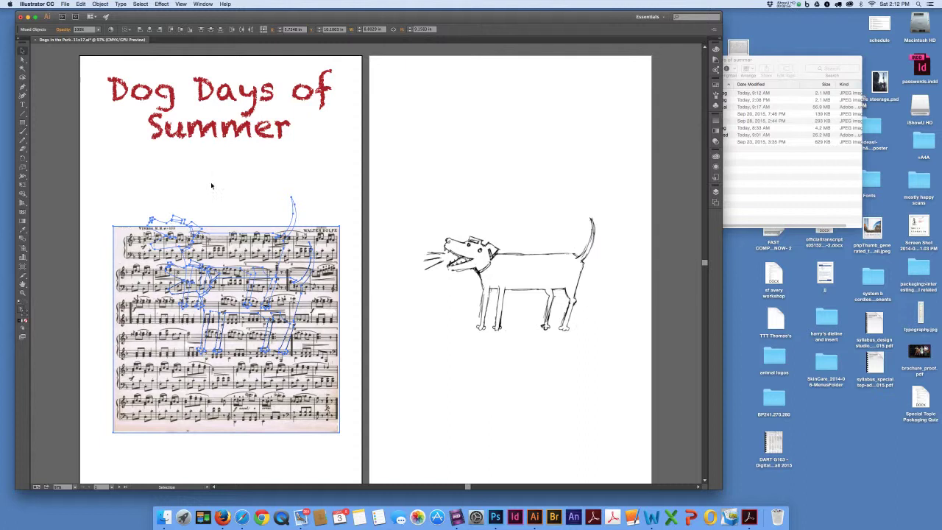
{"action": "left_click", "coordinate": [178, 217]}
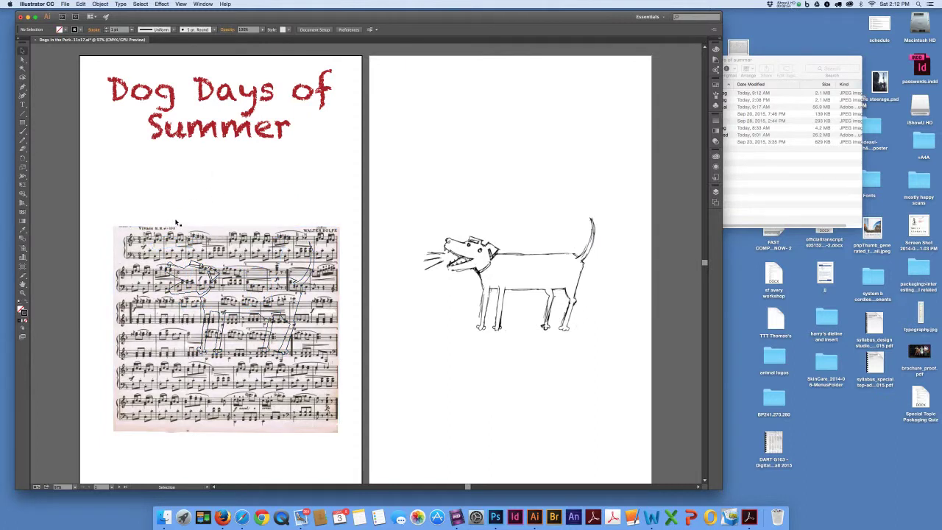
{"action": "left_click", "coordinate": [184, 224]}
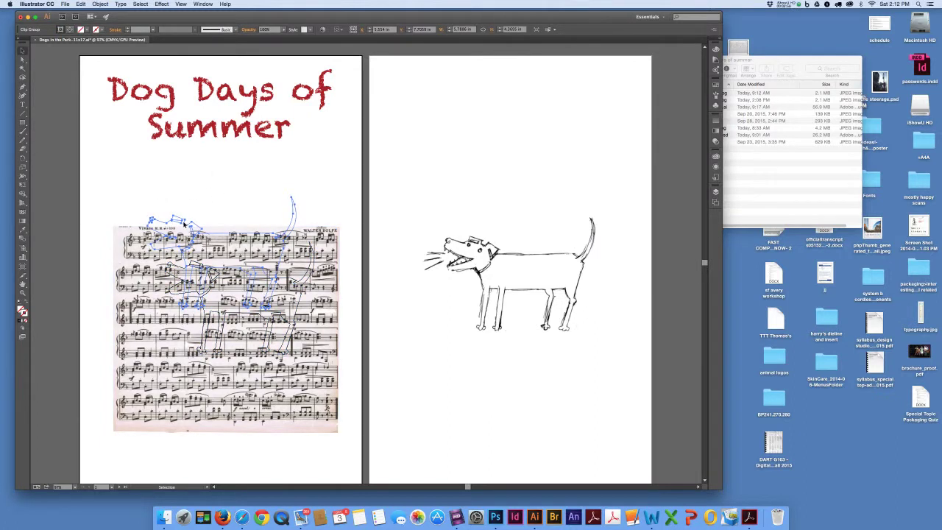
{"action": "left_click", "coordinate": [184, 224]}
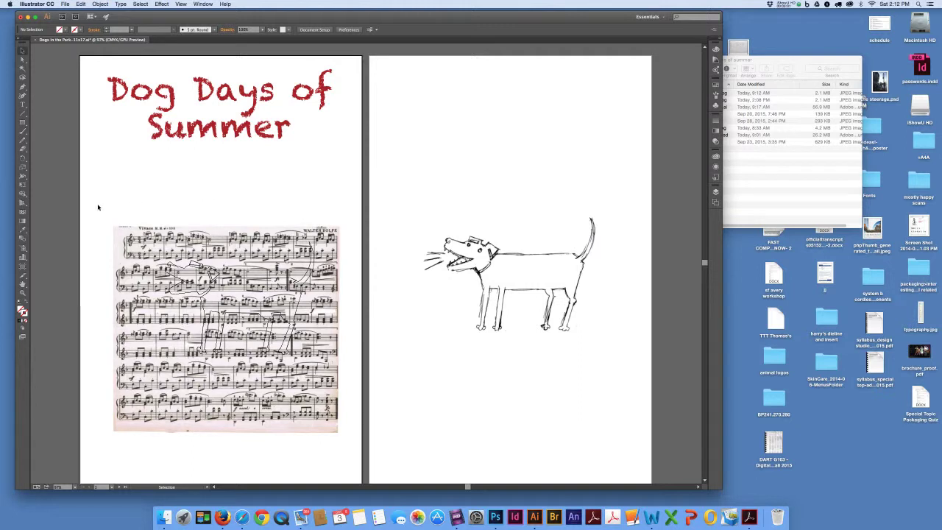
{"action": "left_click_drag", "start_coordinate": [106, 211], "coordinate": [342, 432]}
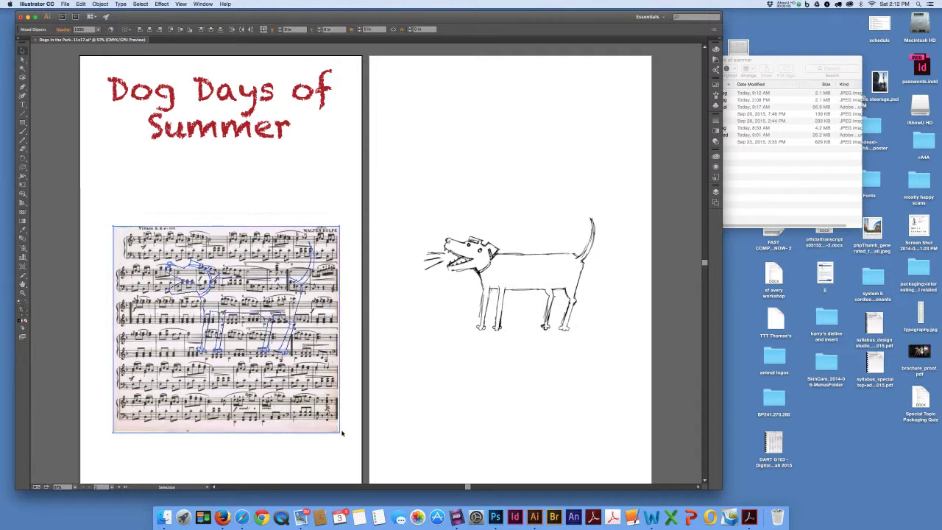
{"action": "left_click", "coordinate": [101, 4]}
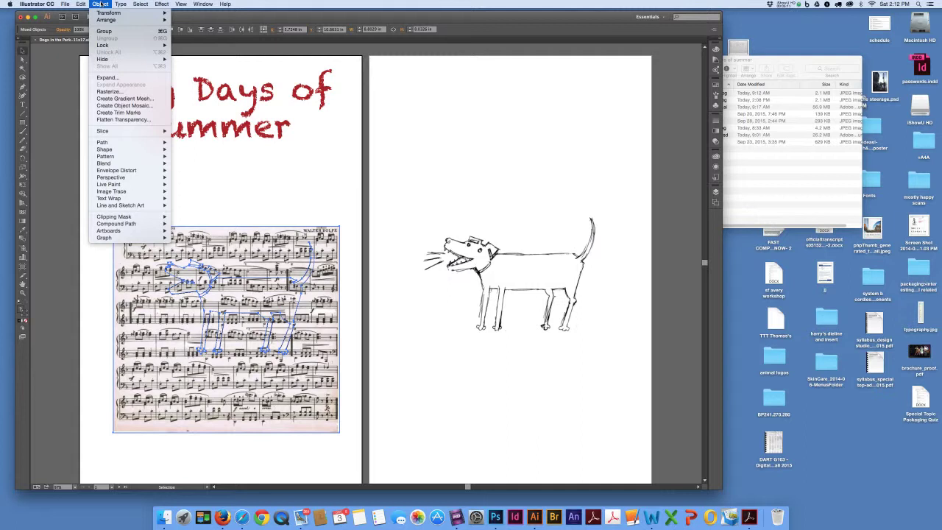
Make a clipping mask so the sheet music fills the dog shape, then deselect.
{"action": "mouse_move", "coordinate": [140, 220]}
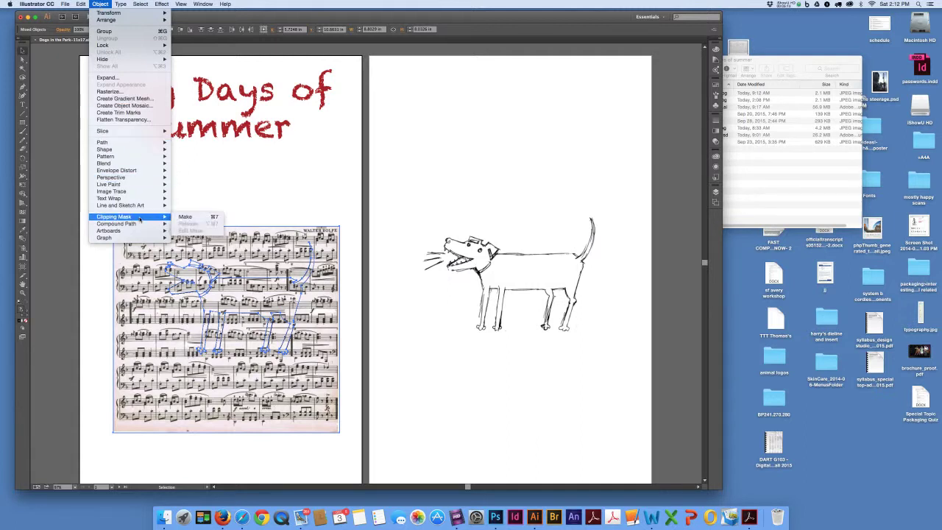
{"action": "left_click", "coordinate": [193, 217]}
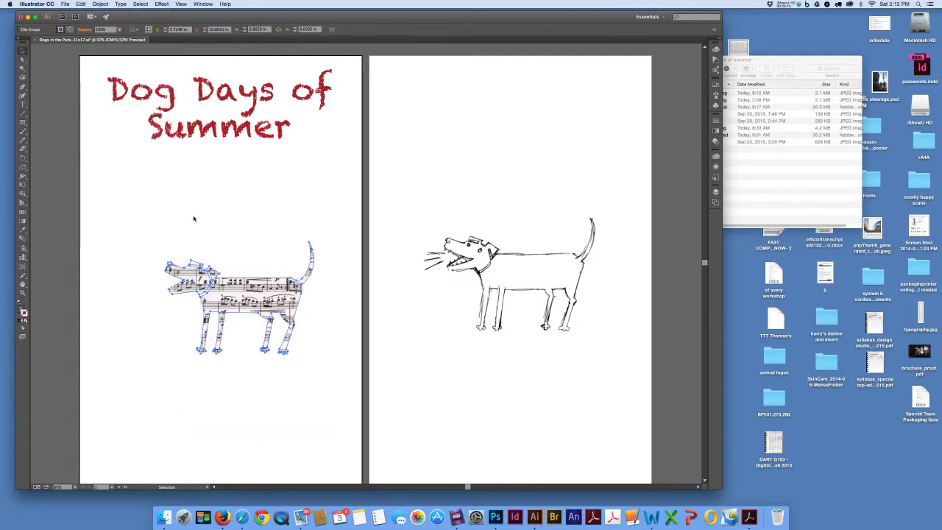
{"action": "left_click", "coordinate": [235, 221]}
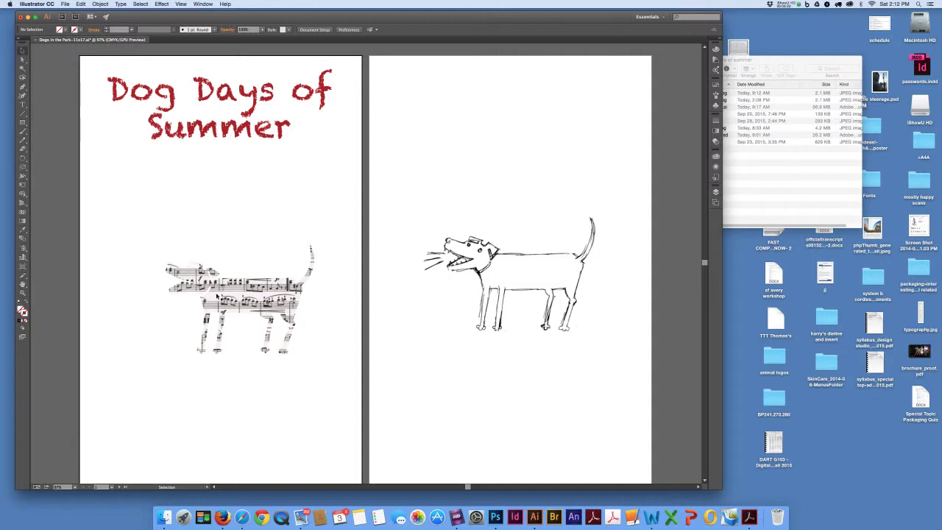
Nudge the music-filled dog up and left, dismissing a notification afterward.
{"action": "left_click_drag", "start_coordinate": [217, 295], "coordinate": [198, 263]}
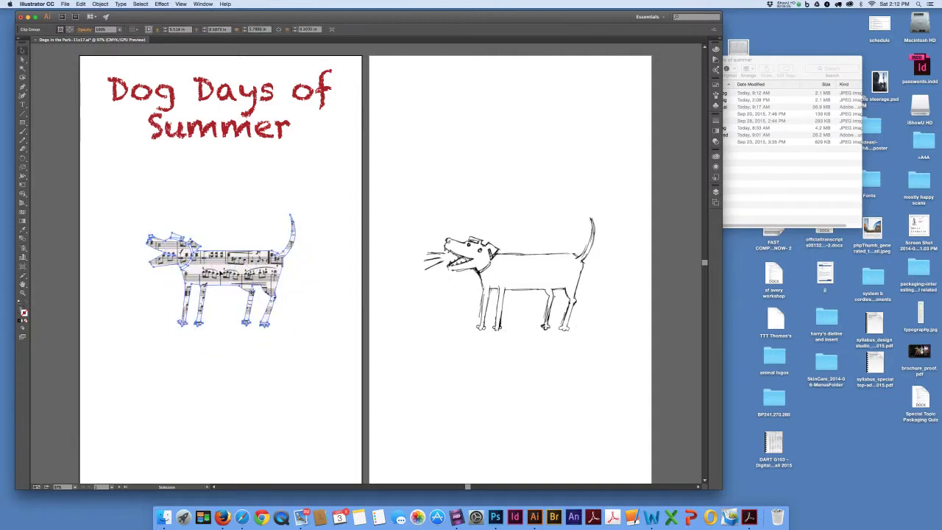
{"action": "left_click", "coordinate": [317, 287]}
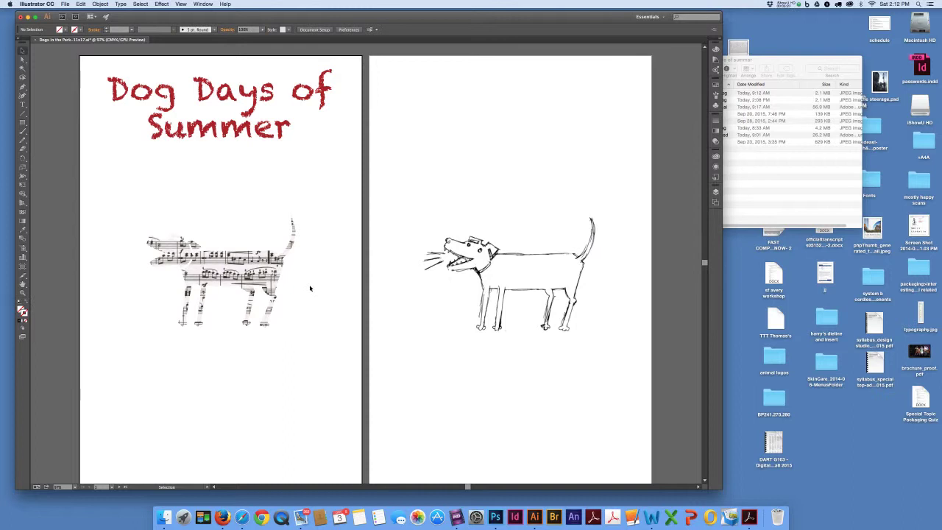
{"action": "left_click", "coordinate": [251, 263]}
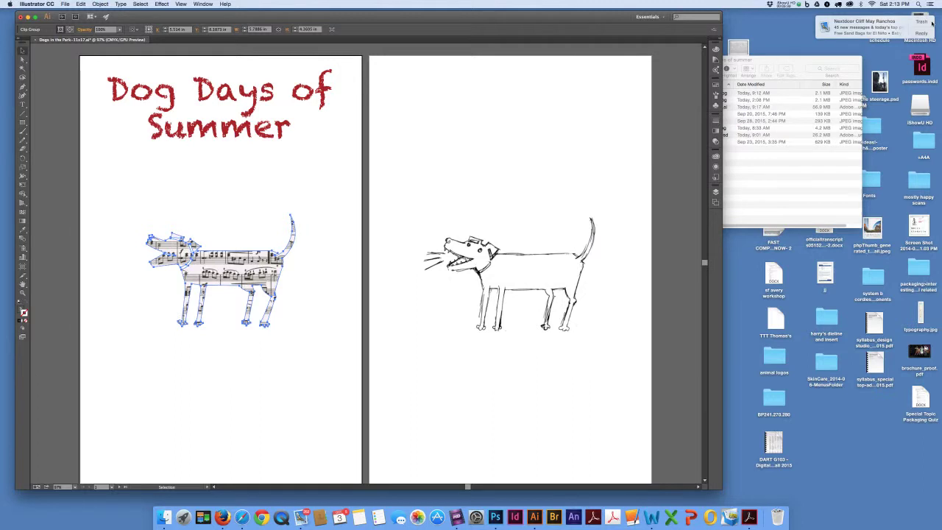
{"action": "left_click", "coordinate": [921, 22]}
Give the music-filled dog's outline a 1 pt stroke weight.
{"action": "left_click", "coordinate": [716, 121]}
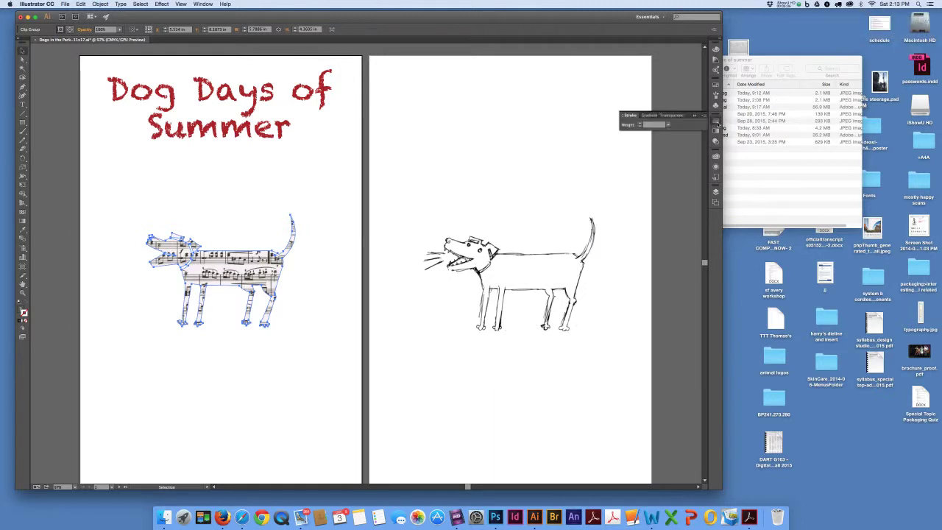
{"action": "left_click", "coordinate": [631, 116]}
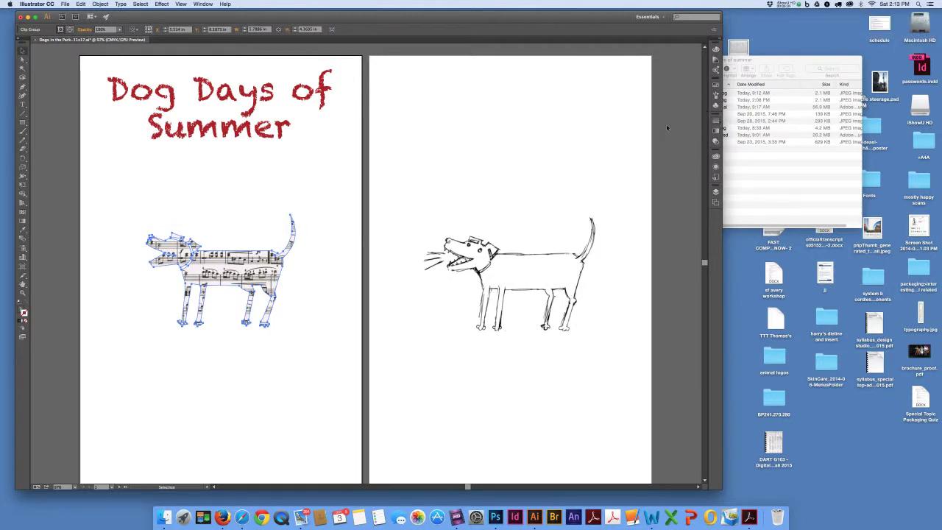
{"action": "left_click", "coordinate": [716, 121]}
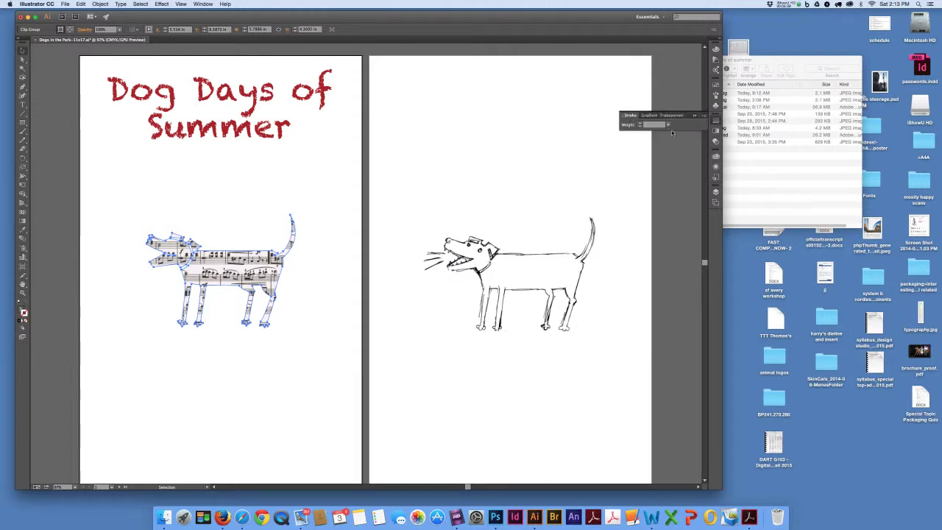
{"action": "left_click", "coordinate": [668, 125]}
{"action": "left_click", "coordinate": [675, 158]}
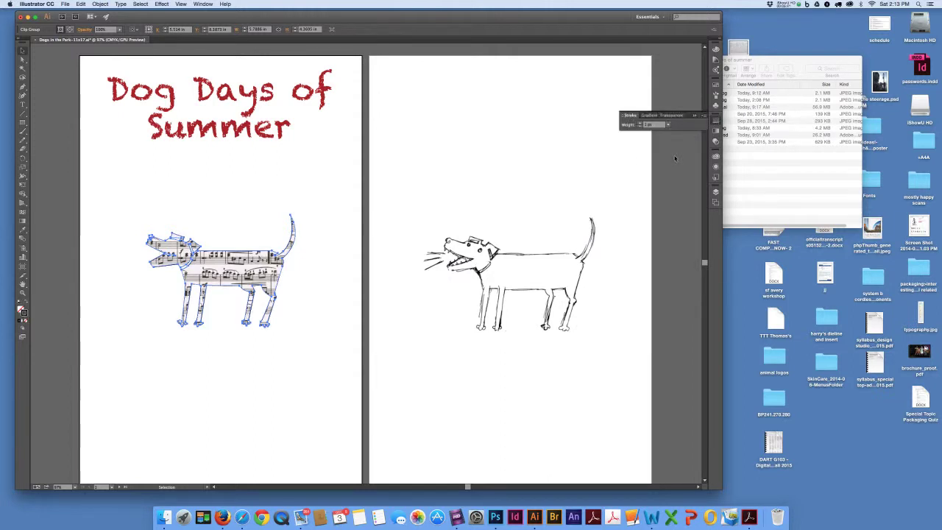
{"action": "left_click", "coordinate": [353, 230]}
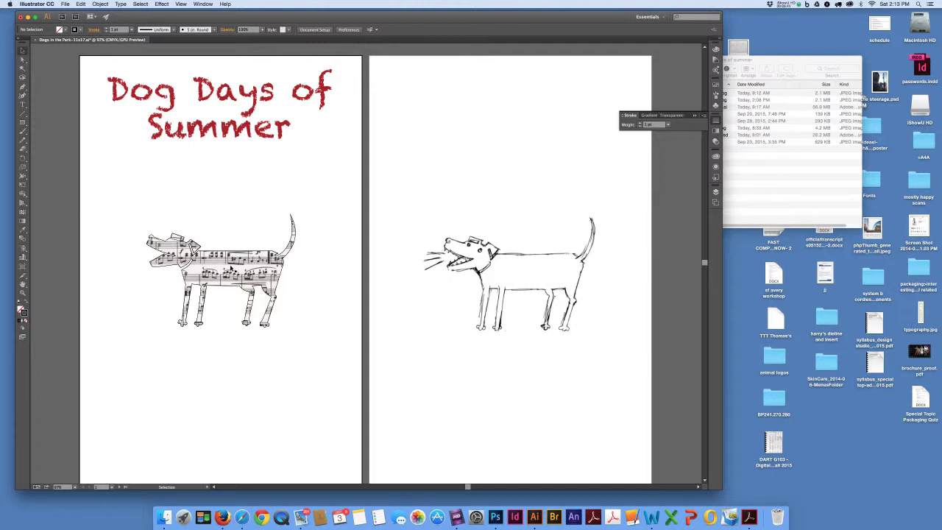
Place stained green paper copy.jpg via File > Place to load the image cursor.
{"action": "left_click", "coordinate": [698, 116]}
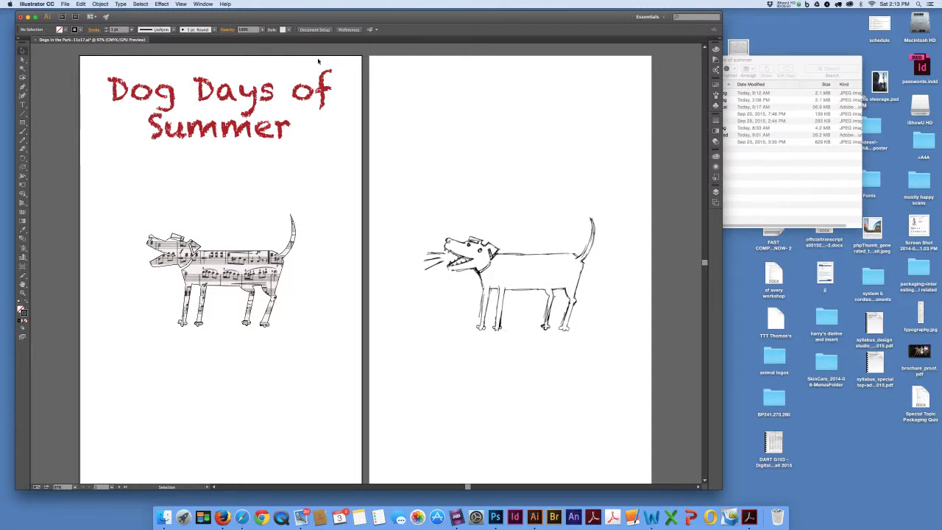
{"action": "left_click", "coordinate": [66, 4]}
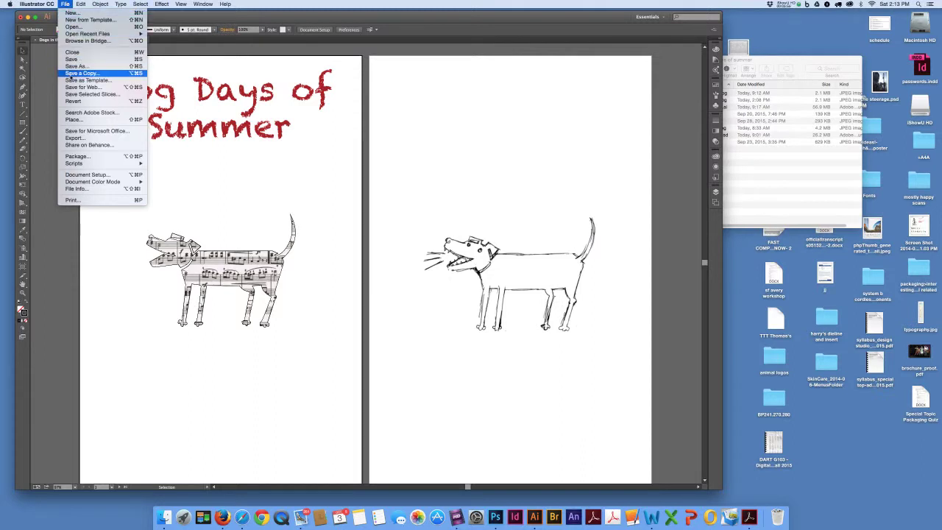
{"action": "left_click", "coordinate": [74, 120]}
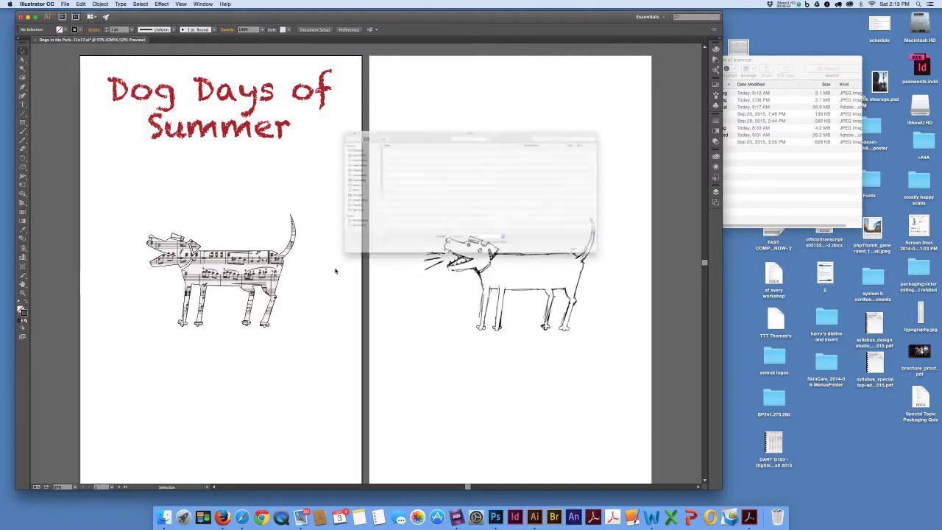
{"action": "left_click", "coordinate": [398, 136]}
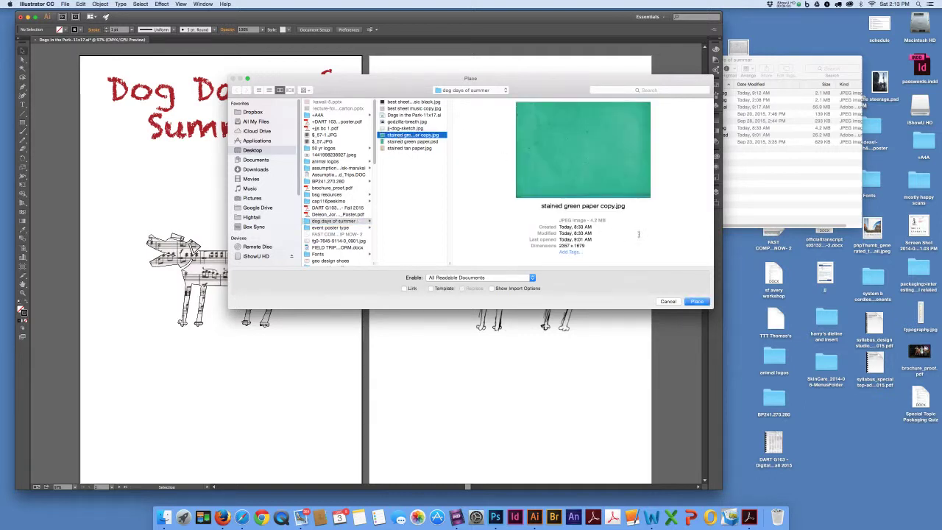
{"action": "left_click", "coordinate": [696, 303]}
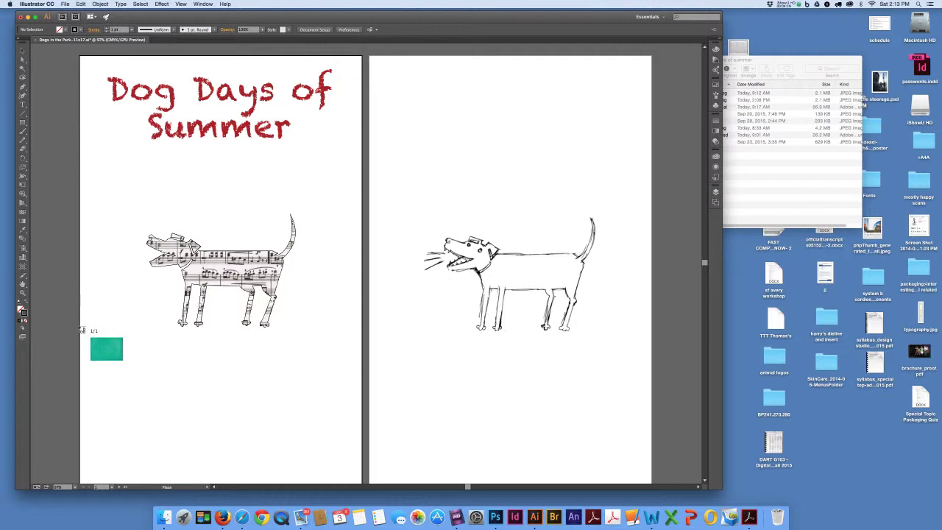
Drag the green paper across the lower left artboard and select the sheet-music dog.
{"action": "left_click_drag", "start_coordinate": [82, 327], "coordinate": [363, 401]}
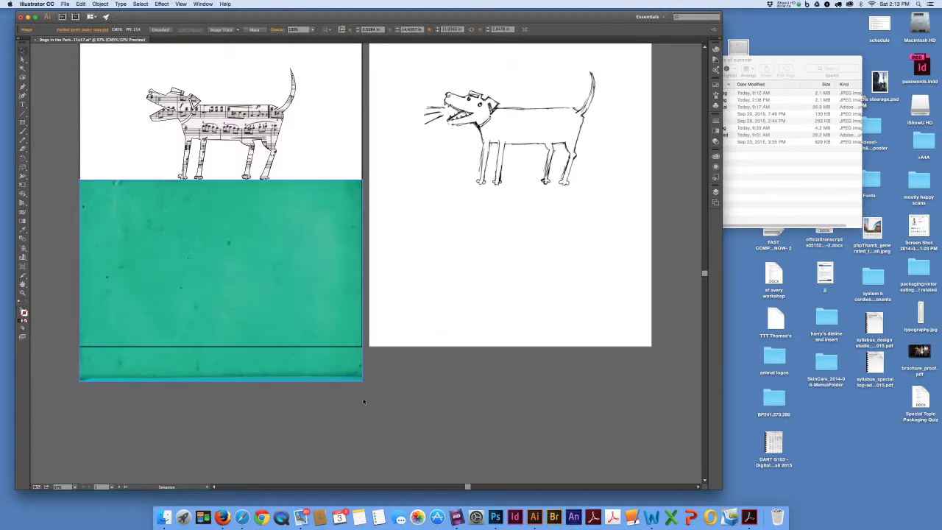
{"action": "left_click", "coordinate": [52, 85]}
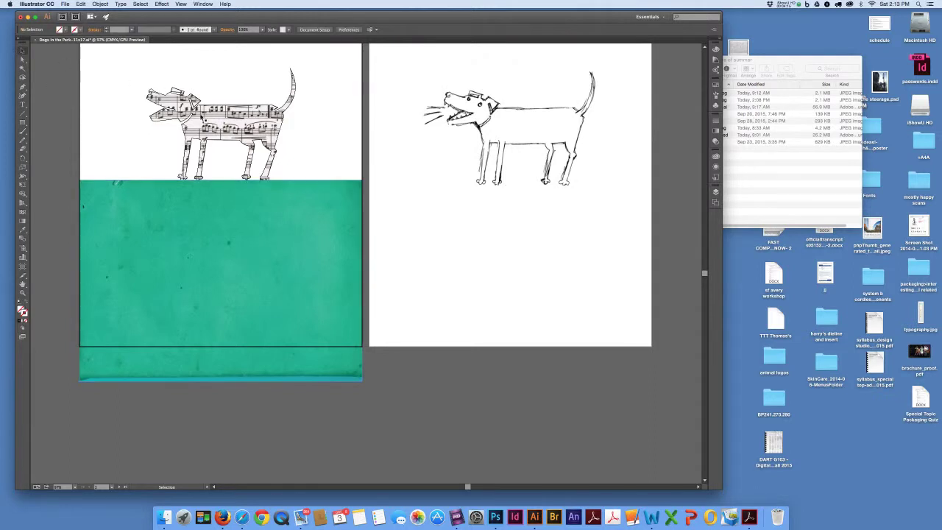
{"action": "left_click", "coordinate": [222, 242]}
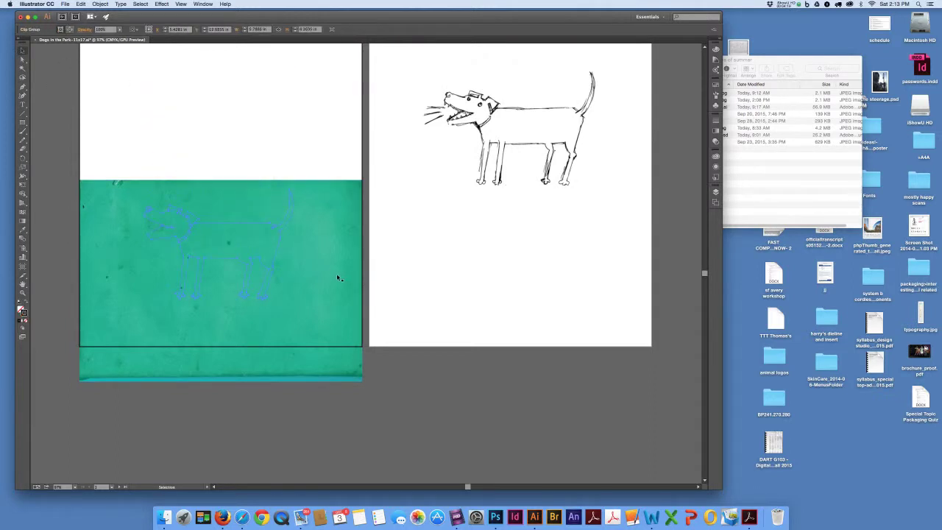
{"action": "scroll", "coordinate": [234, 157], "scroll_direction": "up", "scroll_amount": 5}
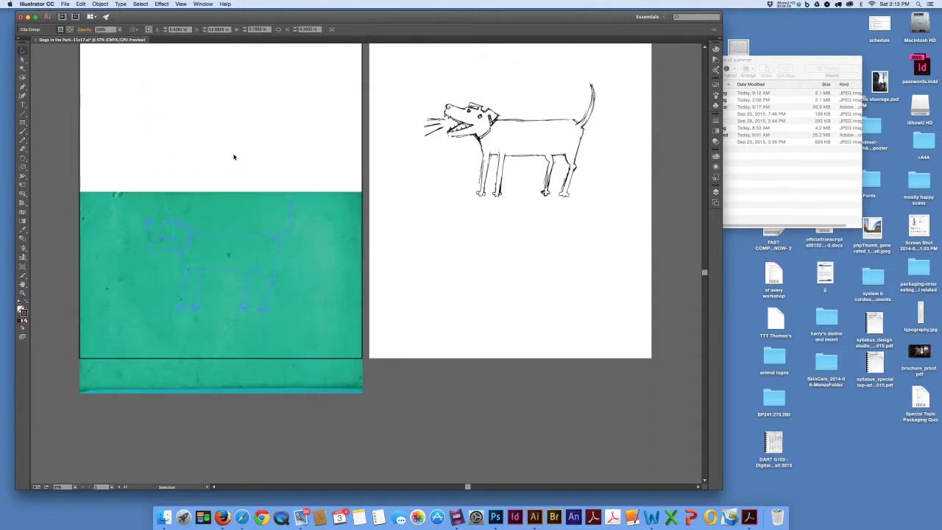
Bring the sheet-music dog to the front, above the green paper.
{"action": "left_click", "coordinate": [100, 4]}
{"action": "mouse_move", "coordinate": [111, 19]}
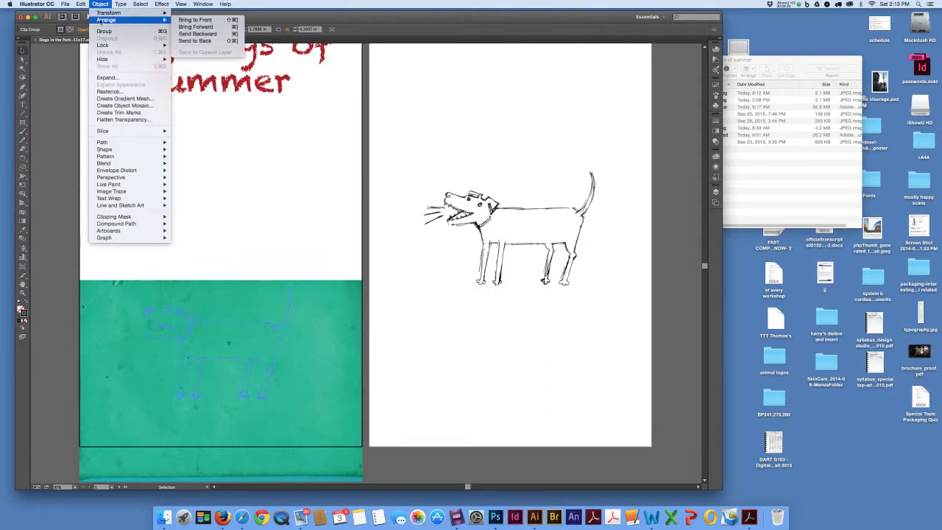
{"action": "left_click", "coordinate": [190, 20]}
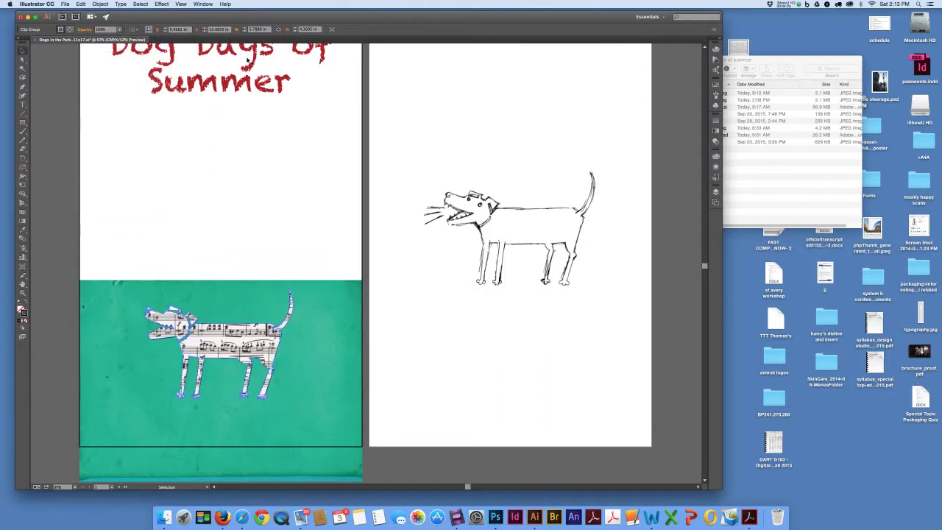
{"action": "left_click", "coordinate": [284, 185]}
{"action": "scroll", "coordinate": [363, 333], "scroll_direction": "up", "scroll_amount": 1}
{"action": "scroll", "coordinate": [364, 332], "scroll_direction": "down", "scroll_amount": 3}
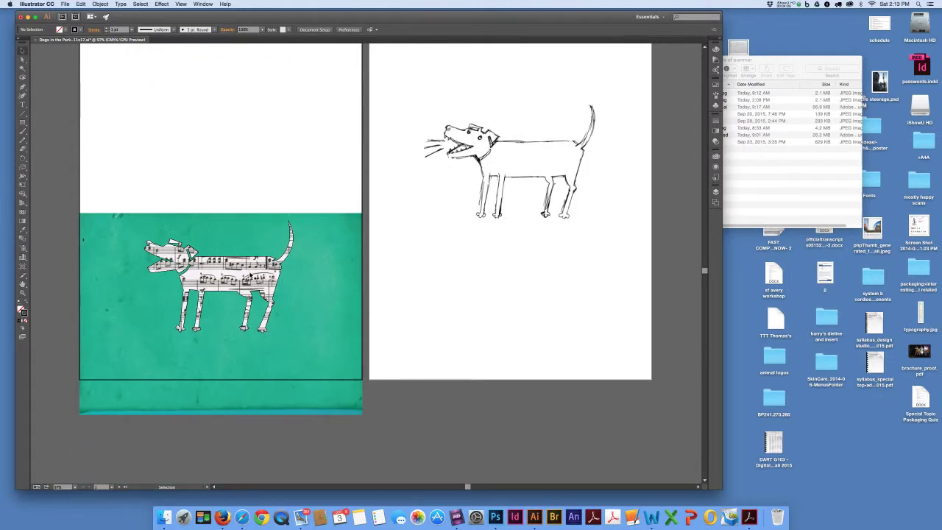
Apply a Stylize > Drop Shadow effect with 55% opacity to the sheet-music dog.
{"action": "left_click", "coordinate": [225, 271]}
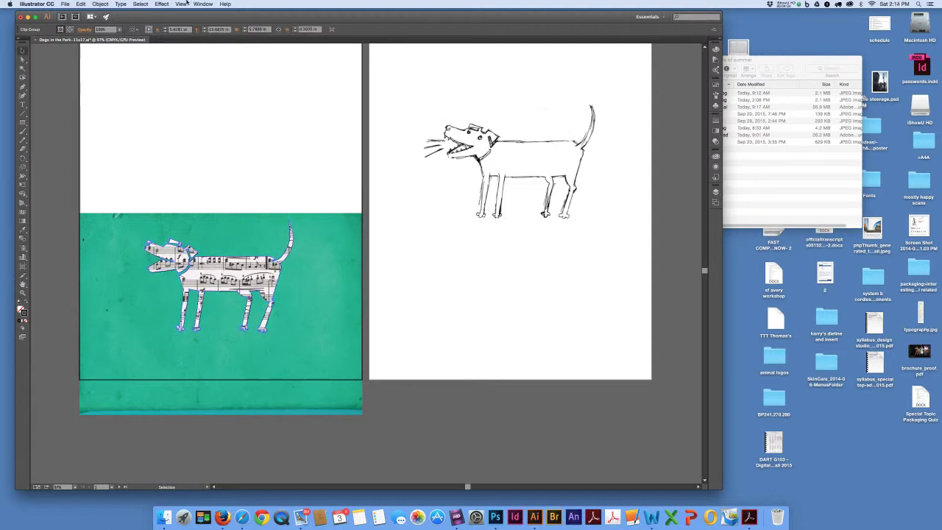
{"action": "left_click", "coordinate": [161, 3]}
{"action": "mouse_move", "coordinate": [183, 98]}
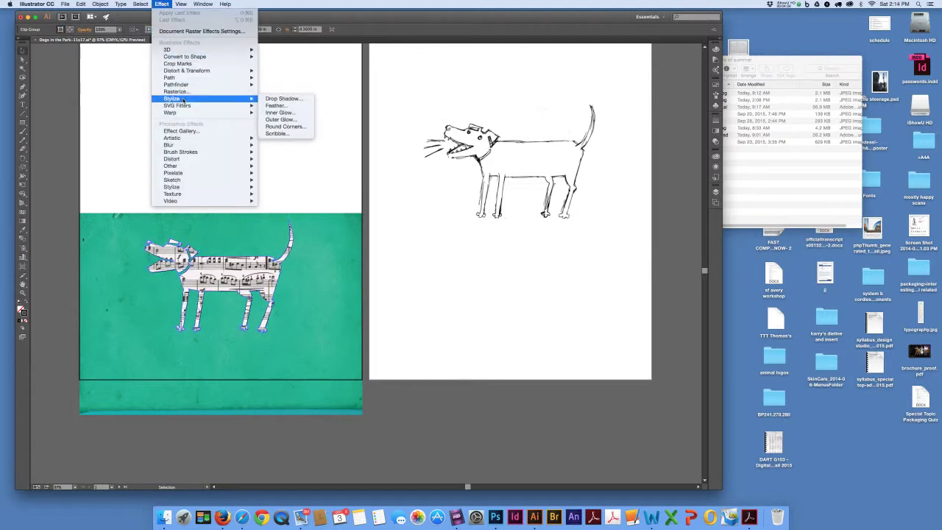
{"action": "left_click", "coordinate": [281, 98]}
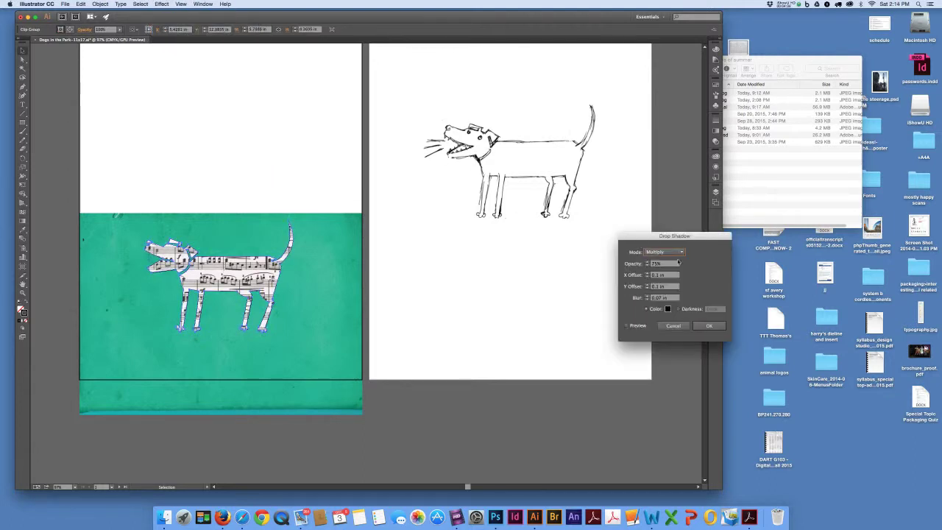
{"action": "left_click_drag", "start_coordinate": [642, 237], "coordinate": [435, 223]}
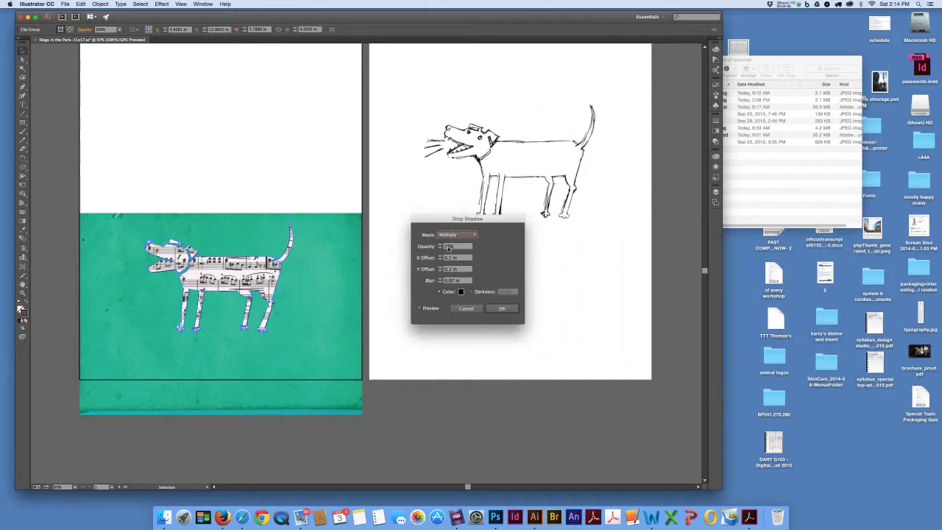
{"action": "left_click", "coordinate": [448, 247]}
{"action": "type", "text": "55"}
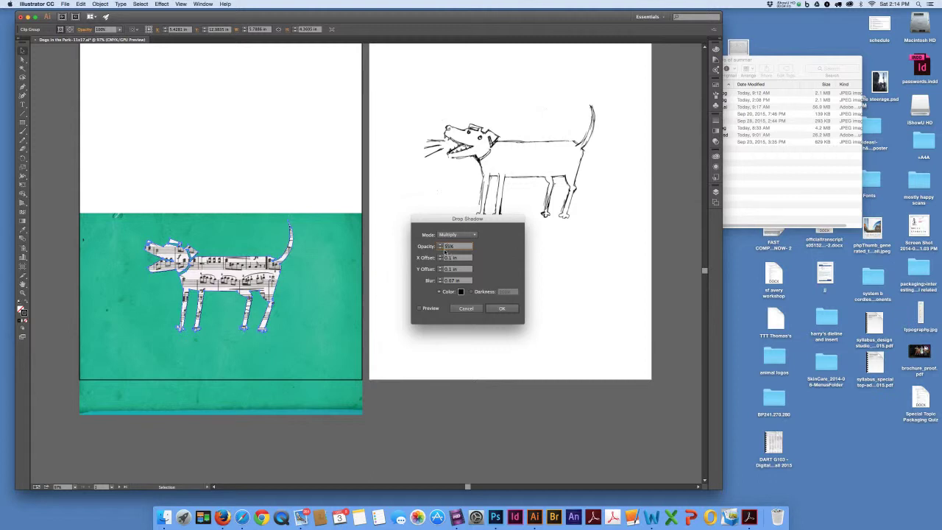
{"action": "left_click", "coordinate": [420, 309]}
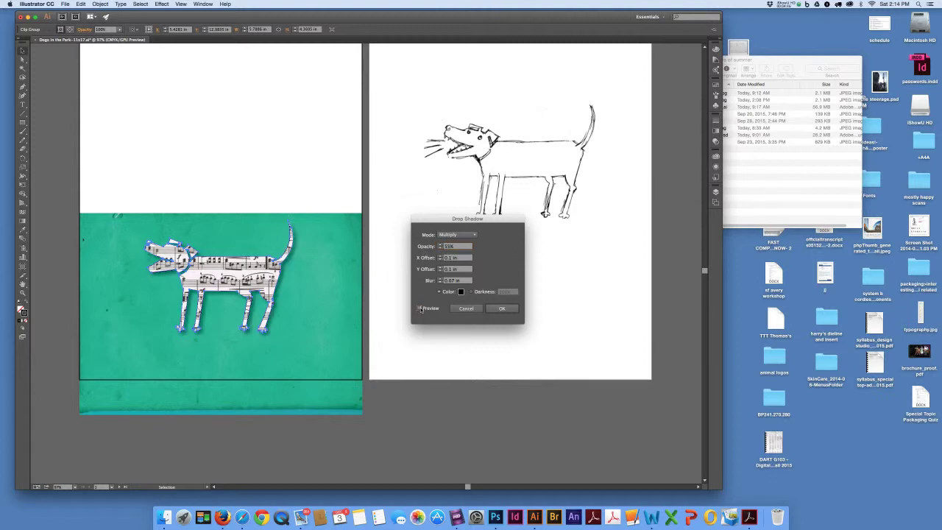
{"action": "left_click", "coordinate": [503, 309]}
{"action": "left_click", "coordinate": [404, 242]}
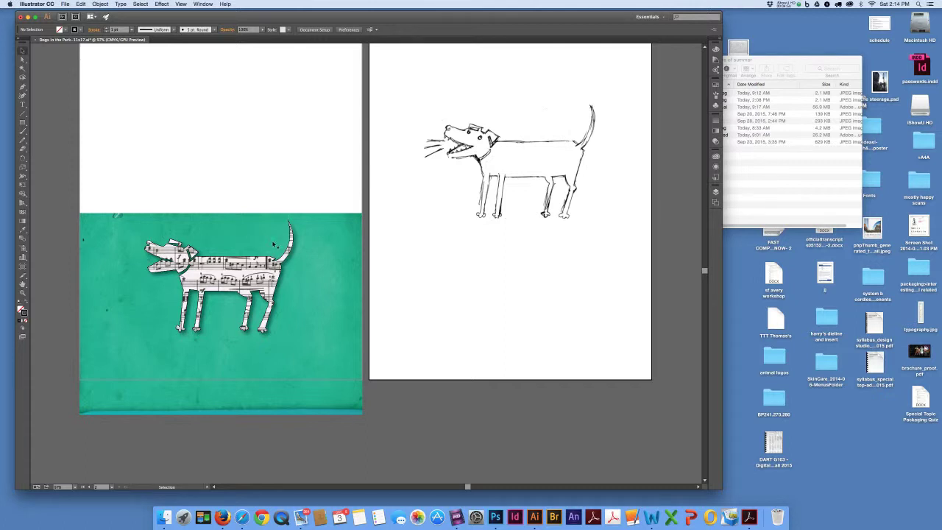
Set the sheet-music dog's stroke weight to 0.25 pt.
{"action": "left_click", "coordinate": [234, 266]}
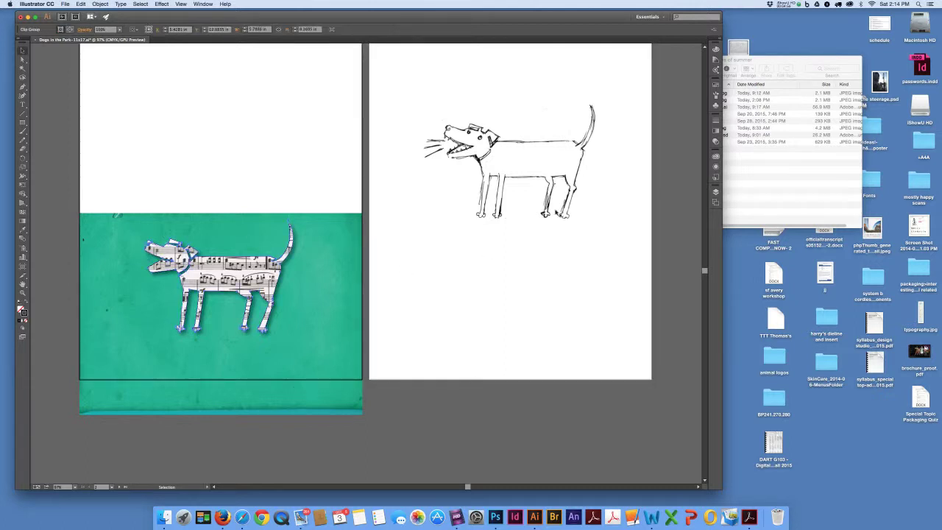
{"action": "left_click", "coordinate": [717, 120]}
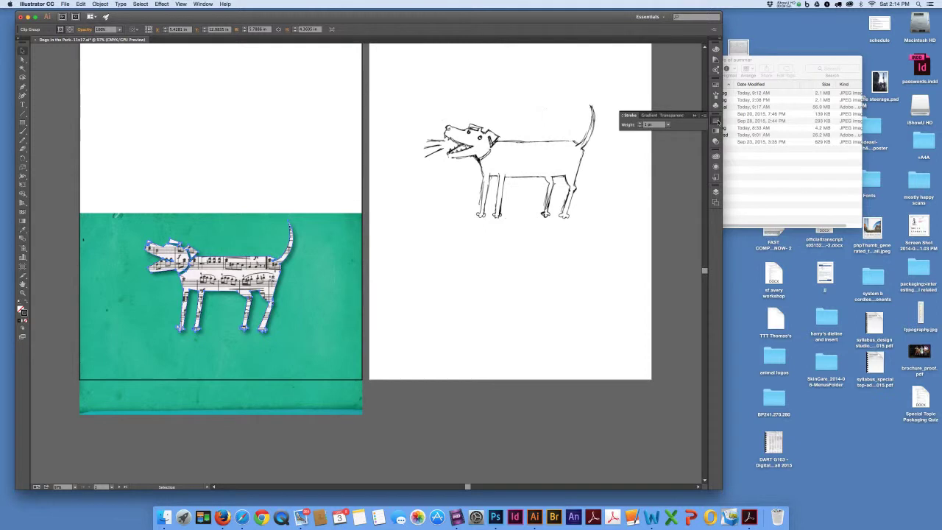
{"action": "left_click", "coordinate": [669, 125]}
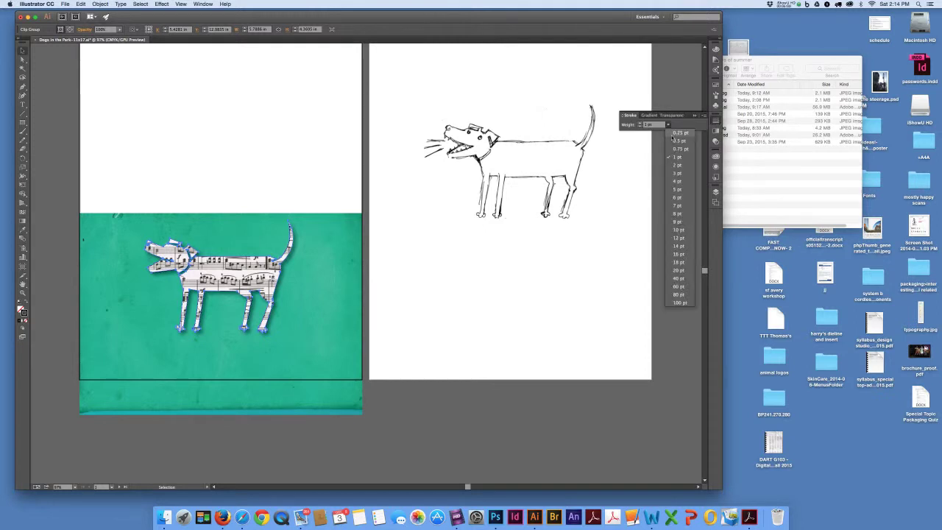
{"action": "left_click", "coordinate": [673, 134]}
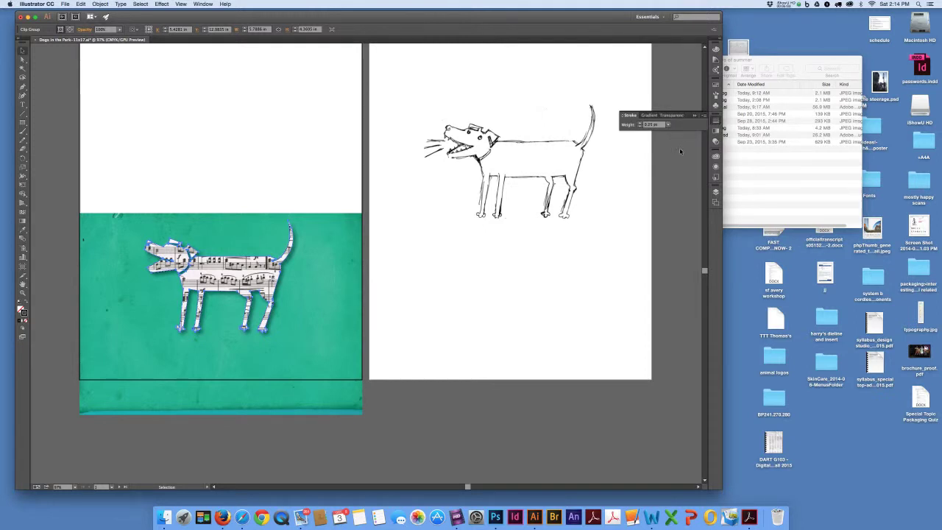
{"action": "left_click", "coordinate": [673, 134]}
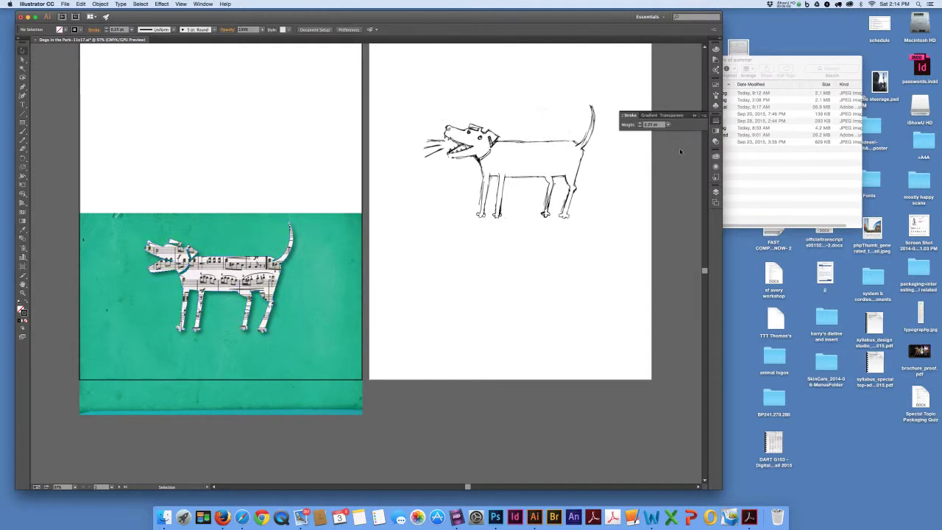
Set the dog's stroke colour to None from the Swatches panel.
{"action": "left_click", "coordinate": [716, 85]}
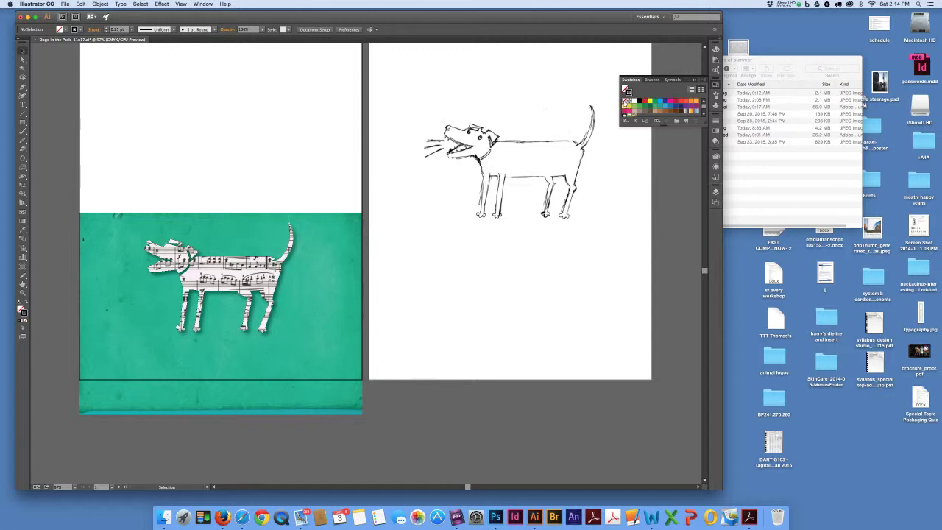
{"action": "left_click", "coordinate": [625, 102]}
{"action": "left_click", "coordinate": [188, 253]}
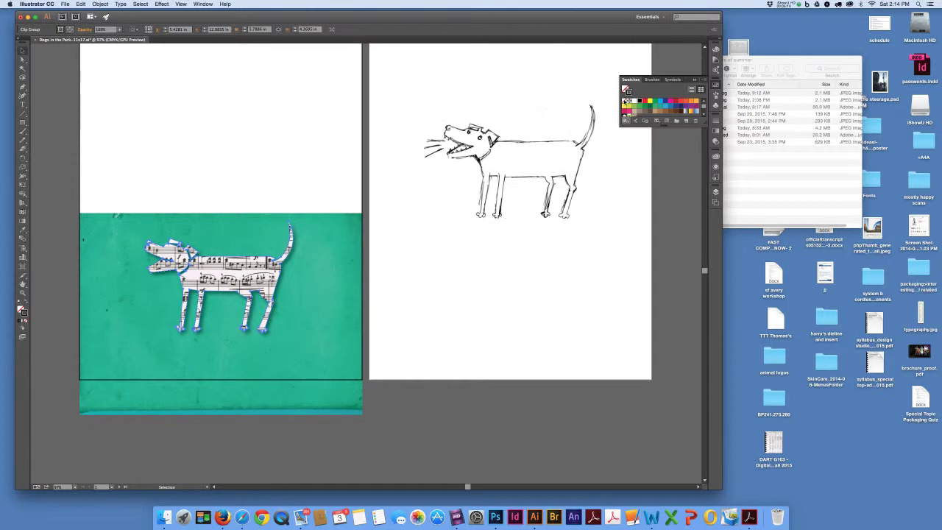
{"action": "left_click", "coordinate": [625, 103]}
{"action": "left_click", "coordinate": [326, 101]}
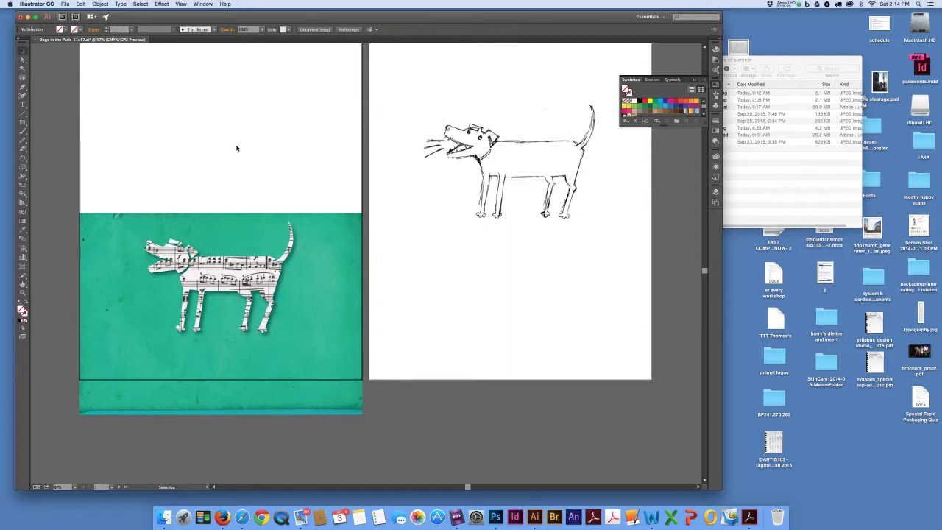
{"action": "scroll", "coordinate": [236, 148], "scroll_direction": "up", "scroll_amount": 3}
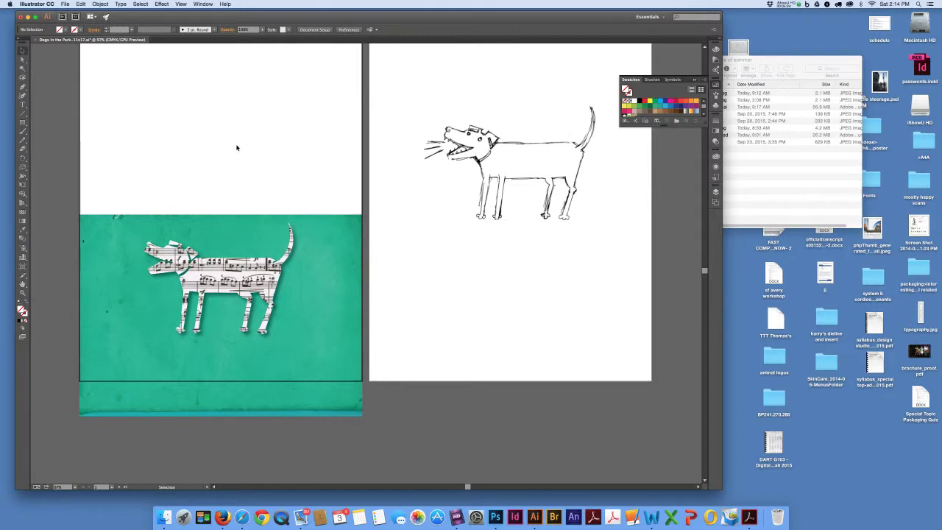
{"action": "scroll", "coordinate": [236, 148], "scroll_direction": "up", "scroll_amount": 2}
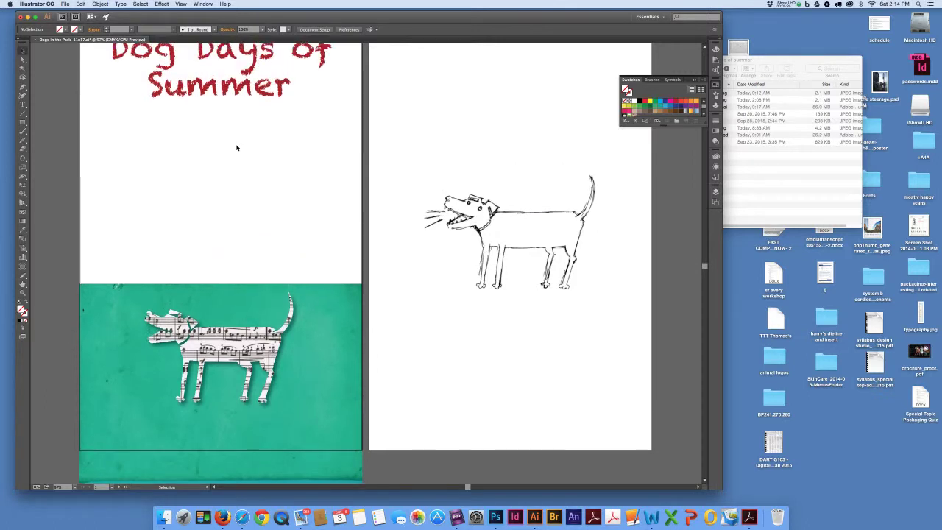